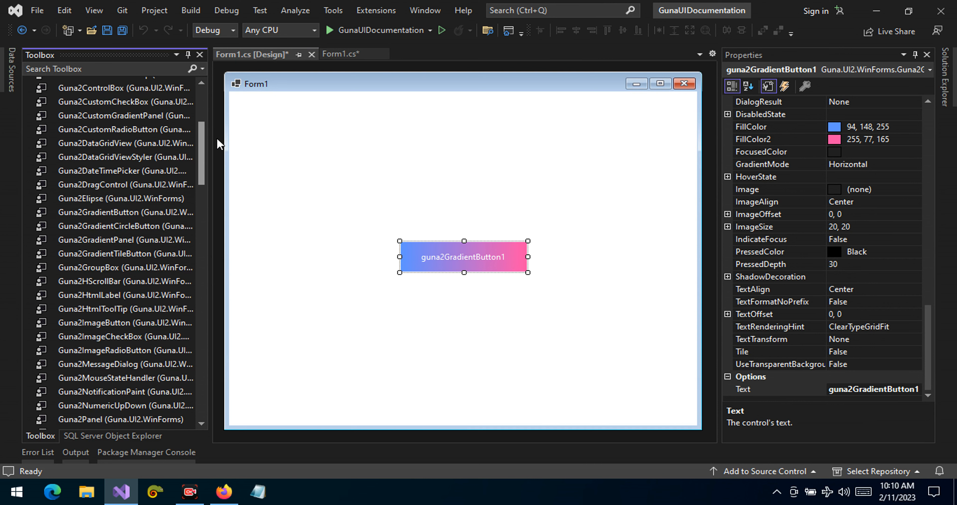
Move the gradient button up and to the left on the form, to about location 207, 207
{"action": "left_click", "coordinate": [453, 253]}
{"action": "key", "text": "Delete"}
{"action": "left_click_drag", "start_coordinate": [446, 228], "coordinate": [423, 242]}
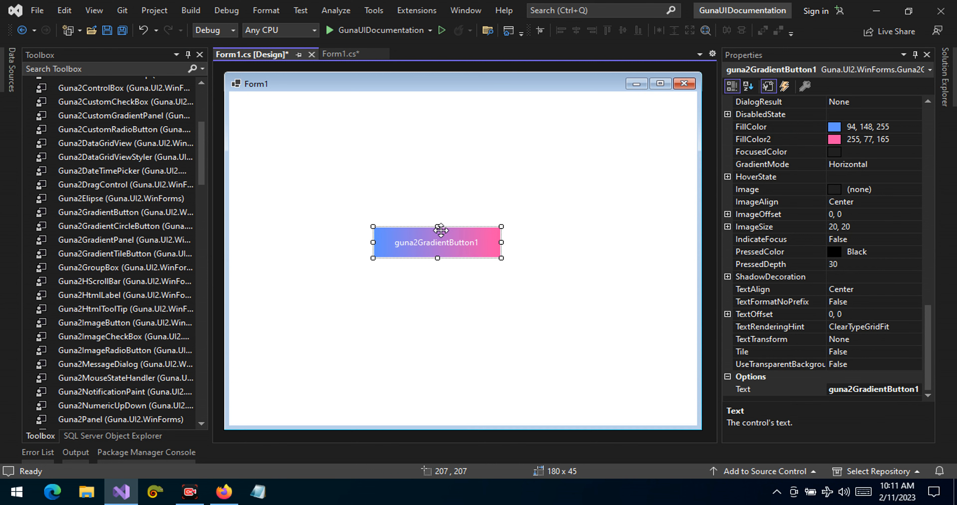
Add a Guna2Button at location 207, 128 above the gradient button, and move the gradient button up to location 207, 190
{"action": "scroll", "coordinate": [160, 130], "scroll_direction": "up", "scroll_amount": 5}
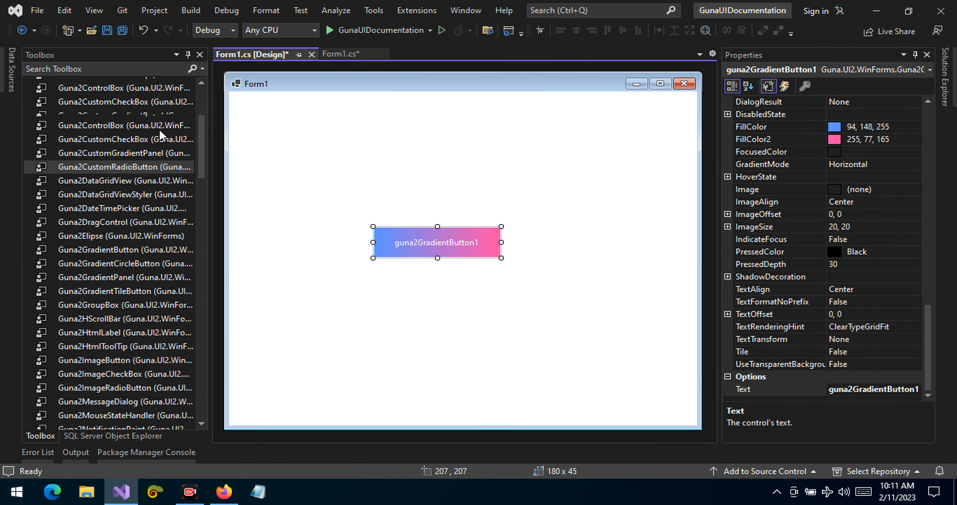
{"action": "left_click_drag", "start_coordinate": [82, 140], "coordinate": [406, 188]}
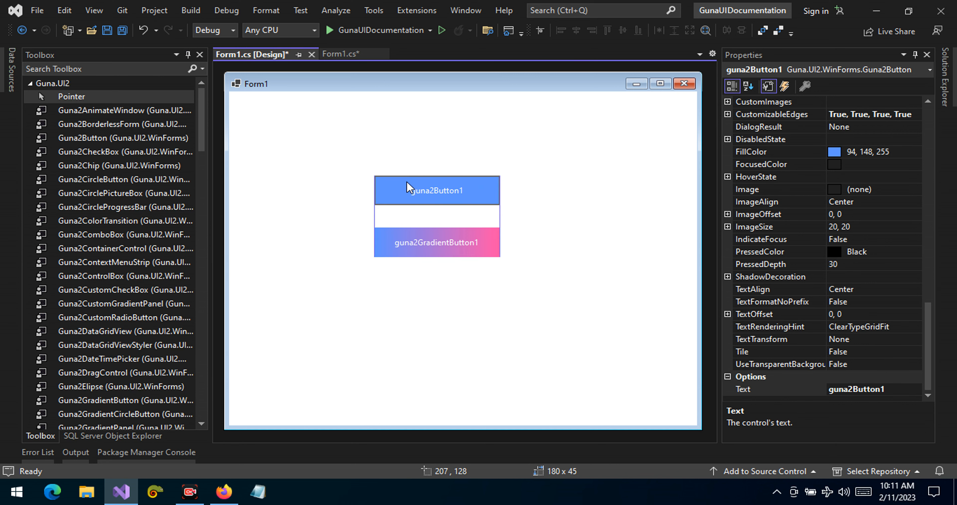
{"action": "left_click_drag", "start_coordinate": [426, 238], "coordinate": [433, 233]}
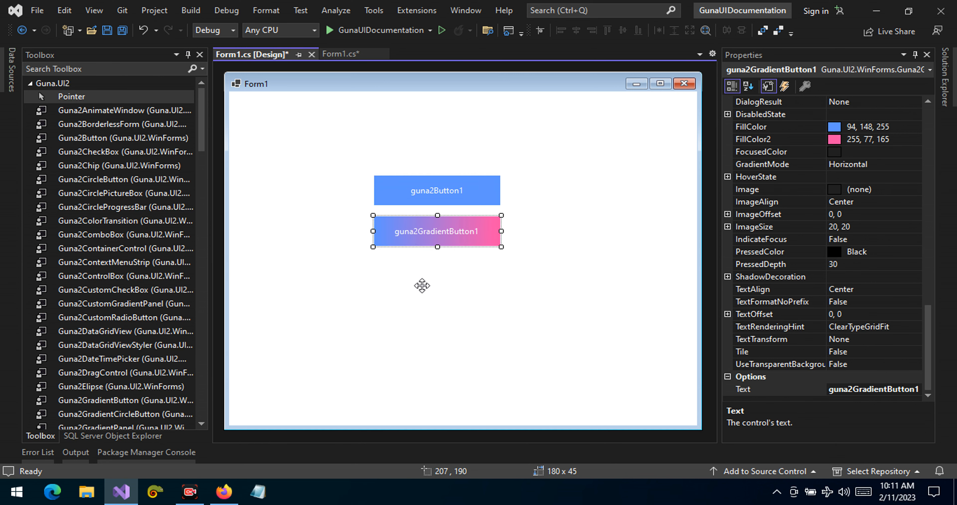
{"action": "left_click", "coordinate": [421, 301]}
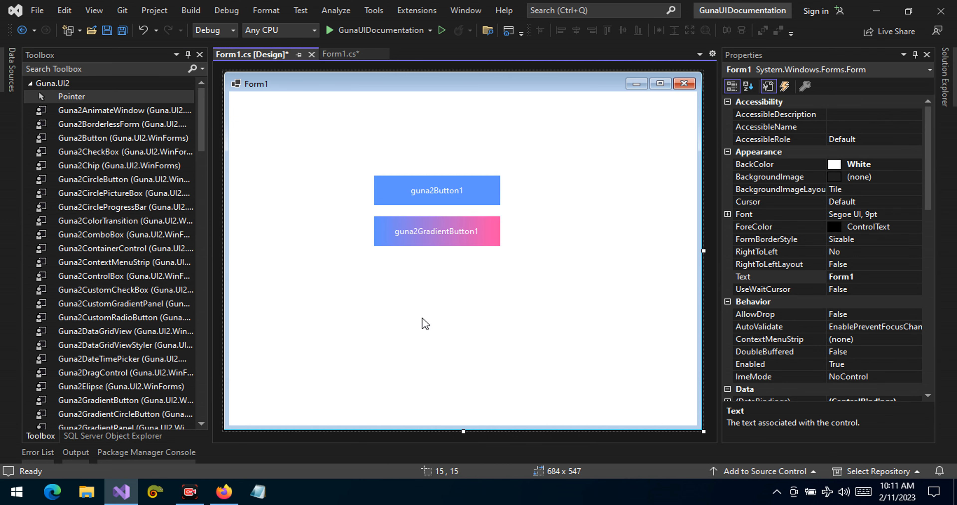
Set the AutoRoundedCorners property of the solid guna2Button1 to True
{"action": "left_click", "coordinate": [429, 233]}
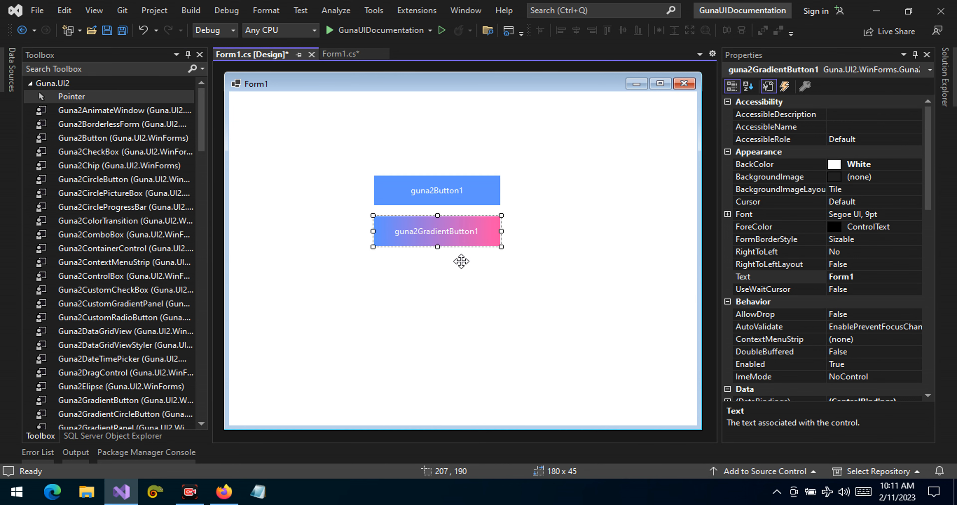
{"action": "left_click", "coordinate": [413, 197]}
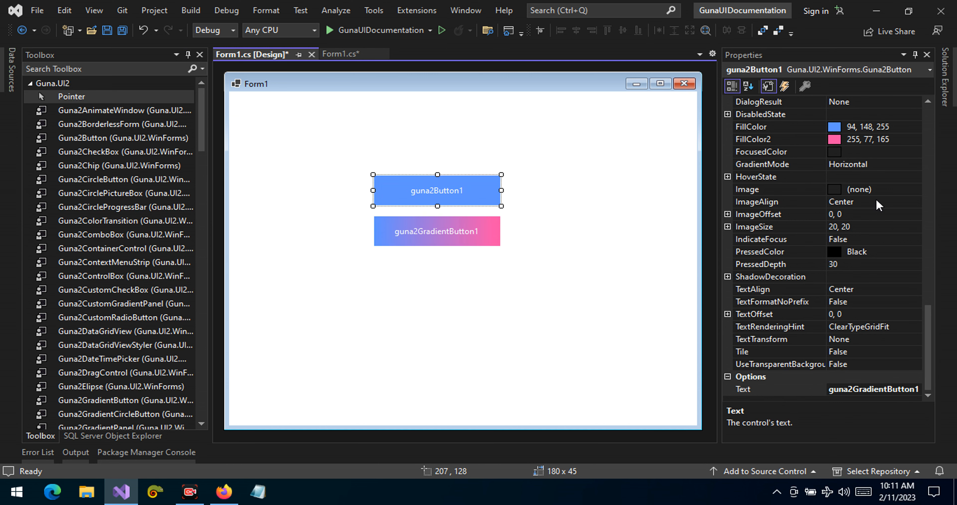
{"action": "scroll", "coordinate": [756, 214], "scroll_direction": "up", "scroll_amount": 2}
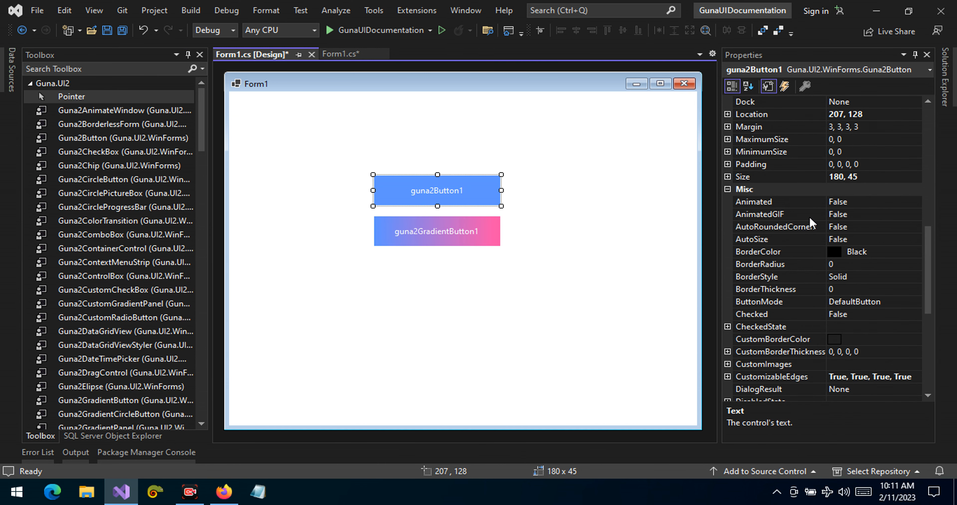
{"action": "left_click", "coordinate": [794, 226]}
{"action": "left_click", "coordinate": [767, 213]}
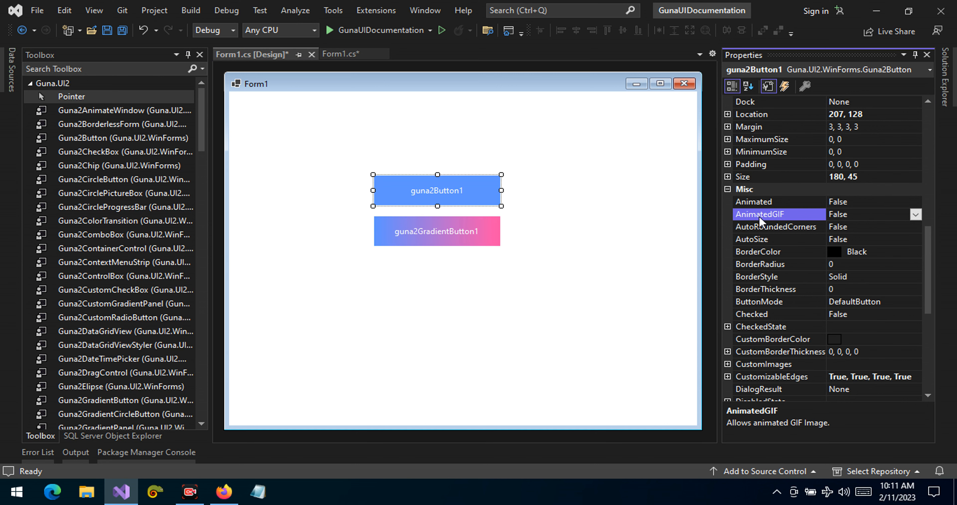
{"action": "left_click", "coordinate": [767, 230]}
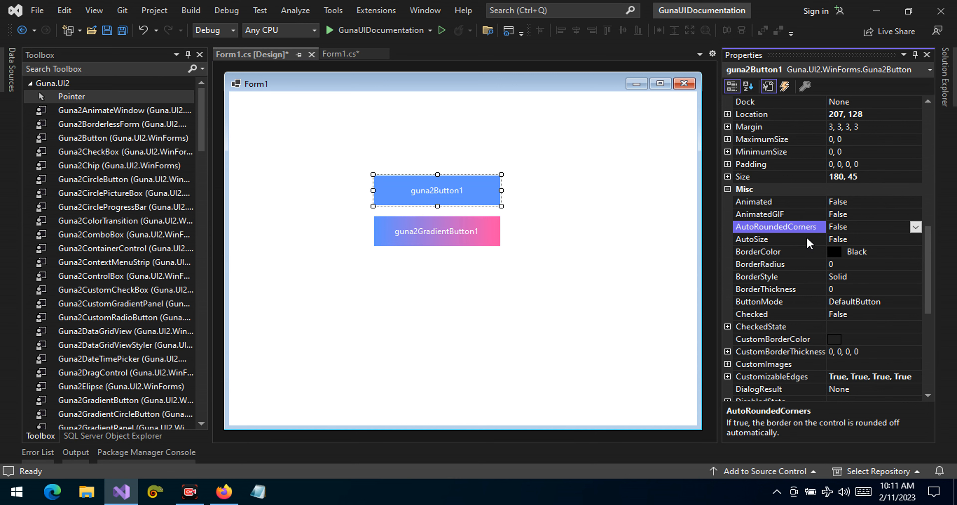
{"action": "double_click", "coordinate": [860, 227]}
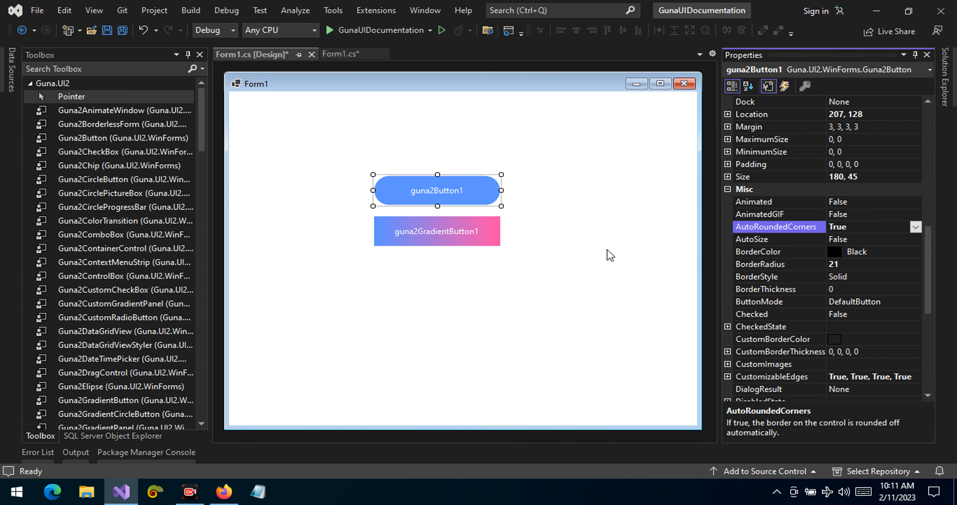
Set the AutoRoundedCorners property of the gradient button to True
{"action": "left_click", "coordinate": [496, 232]}
{"action": "double_click", "coordinate": [866, 228]}
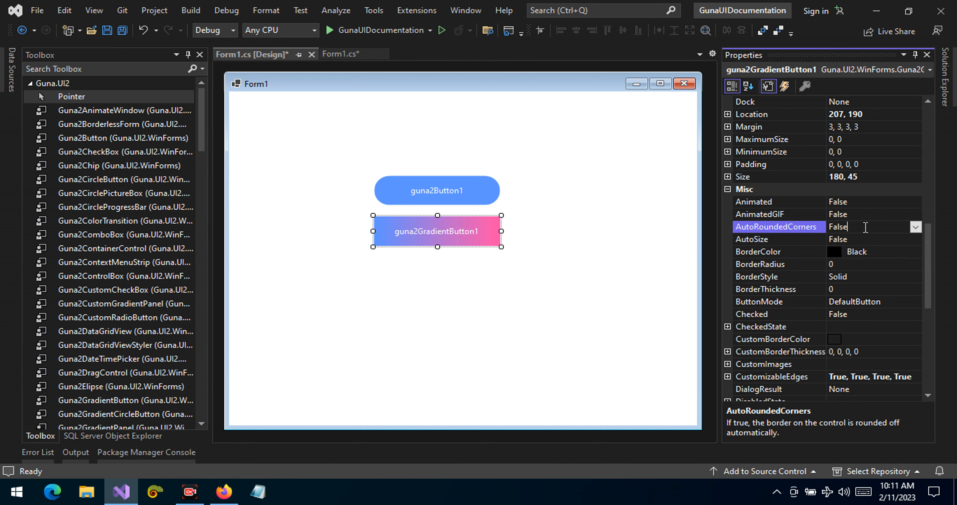
Compare the properties of the solid and gradient buttons, and examine the gradient button's FillColor and FillColor2
{"action": "left_click", "coordinate": [475, 201]}
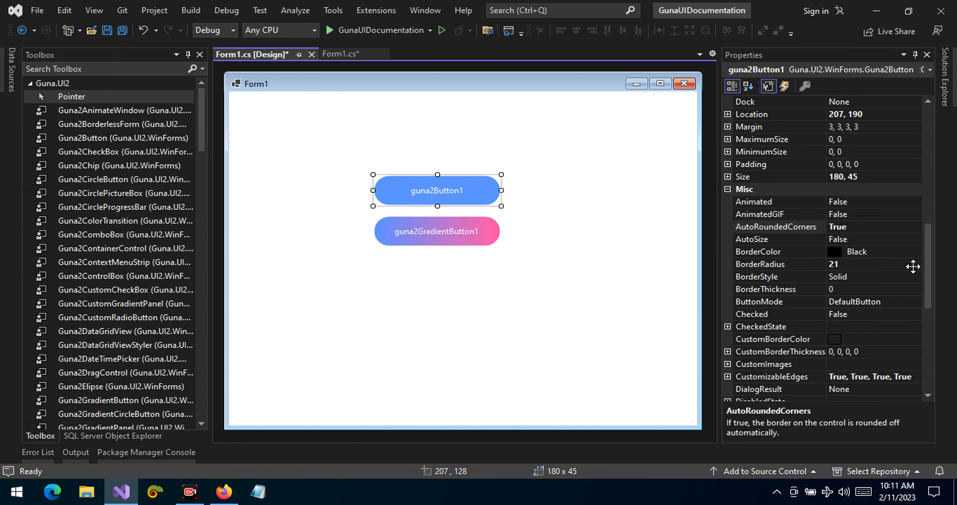
{"action": "left_click_drag", "start_coordinate": [928, 238], "coordinate": [930, 268]}
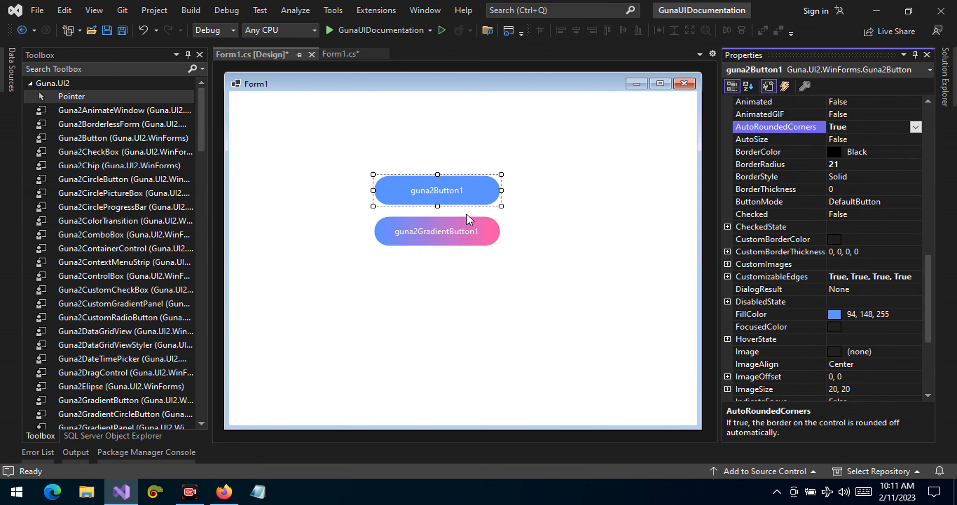
{"action": "left_click", "coordinate": [459, 231]}
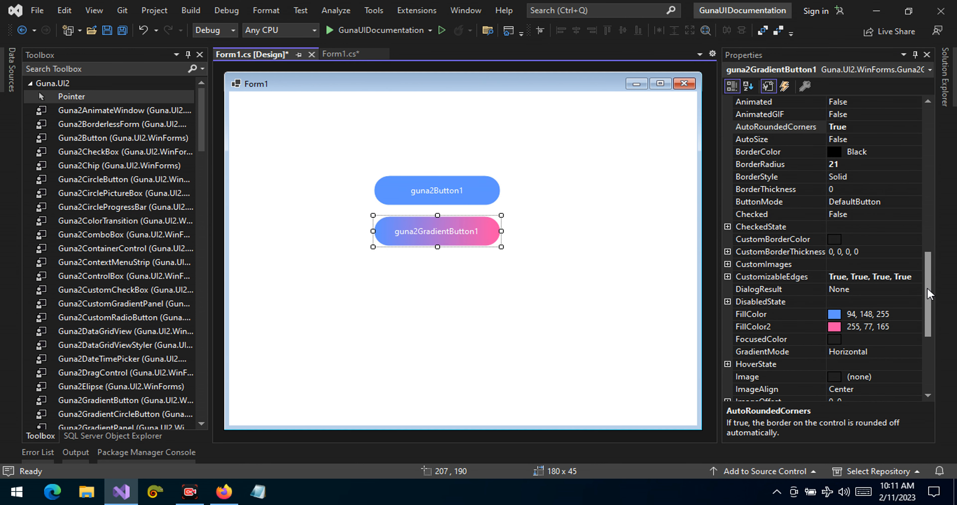
{"action": "left_click", "coordinate": [473, 196]}
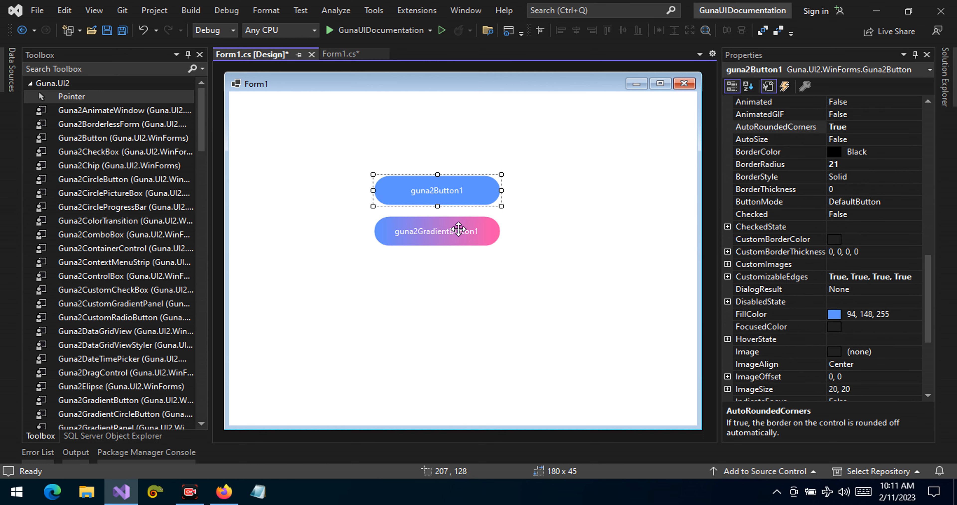
{"action": "left_click", "coordinate": [451, 239]}
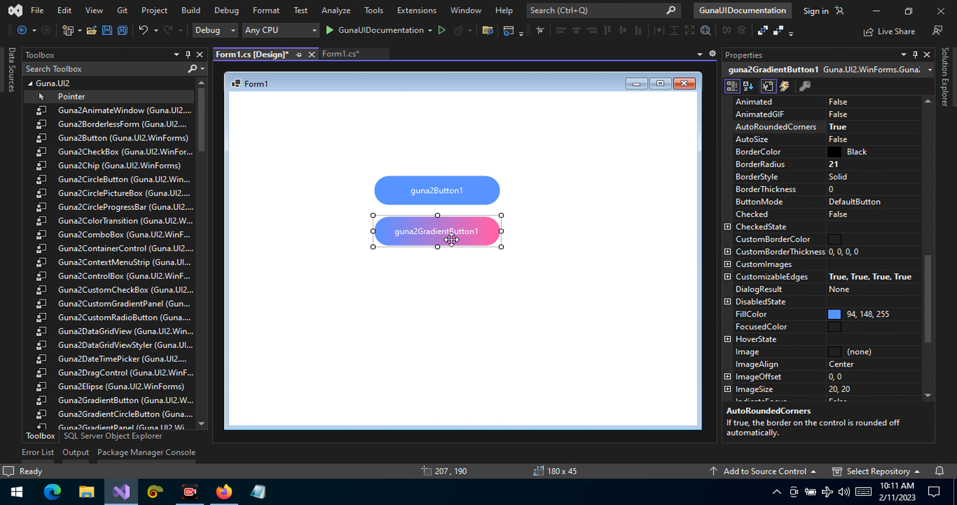
{"action": "left_click", "coordinate": [446, 186]}
{"action": "left_click", "coordinate": [445, 227]}
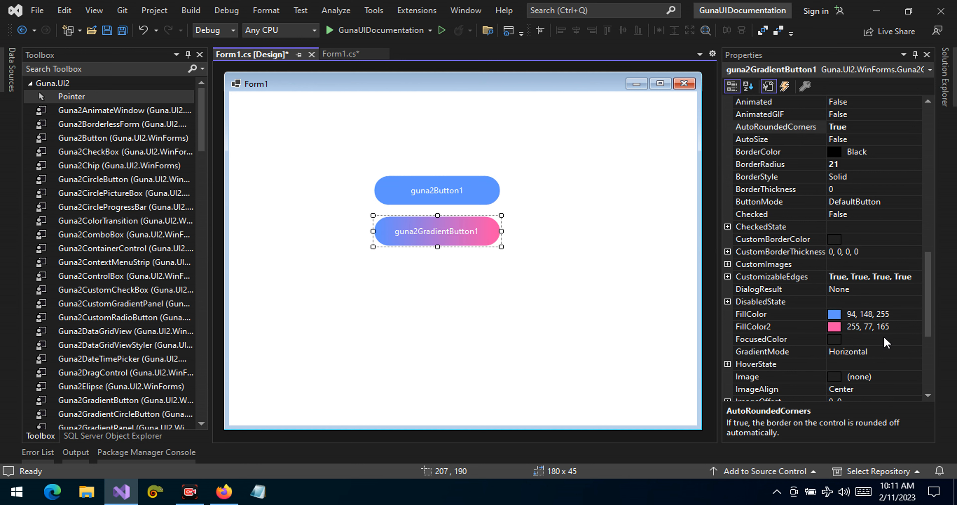
{"action": "left_click", "coordinate": [729, 304]}
{"action": "left_click", "coordinate": [729, 304]}
{"action": "left_click", "coordinate": [745, 319]}
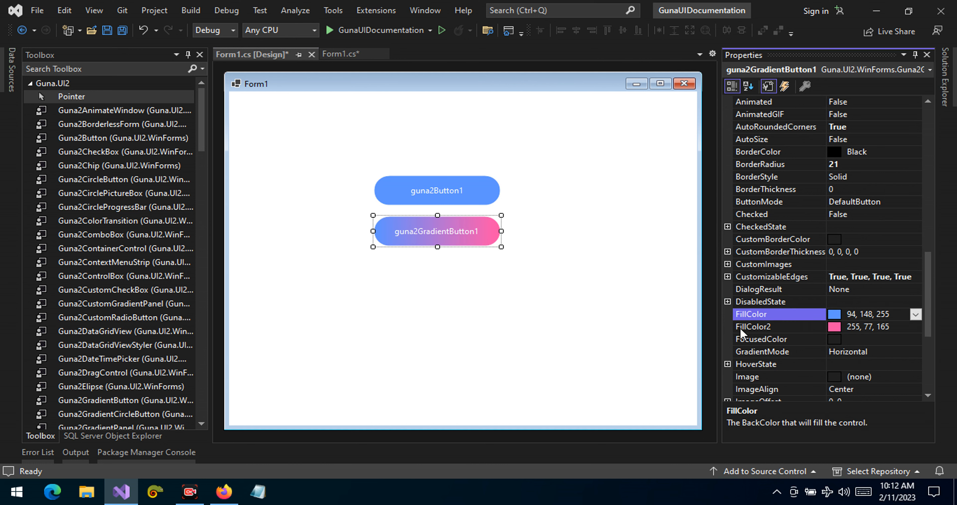
{"action": "left_click", "coordinate": [741, 330]}
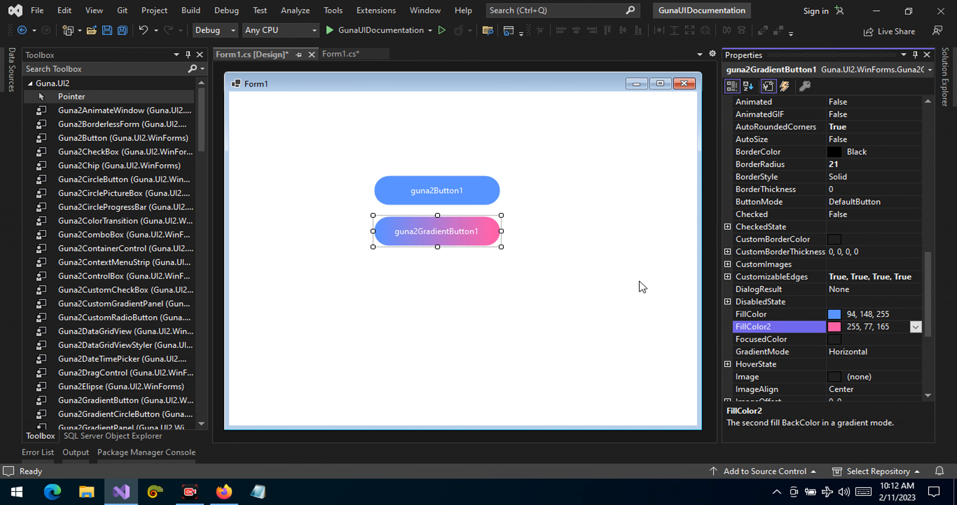
Review the solid button's fill property again and check it against the gradient button's two fill colors and other Misc properties
{"action": "left_click", "coordinate": [467, 187]}
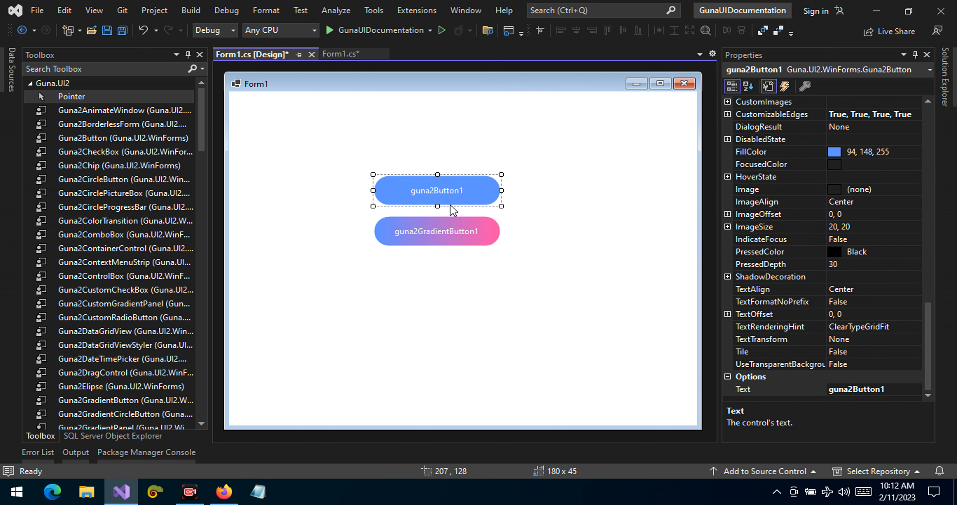
{"action": "scroll", "coordinate": [856, 217], "scroll_direction": "up", "scroll_amount": 1}
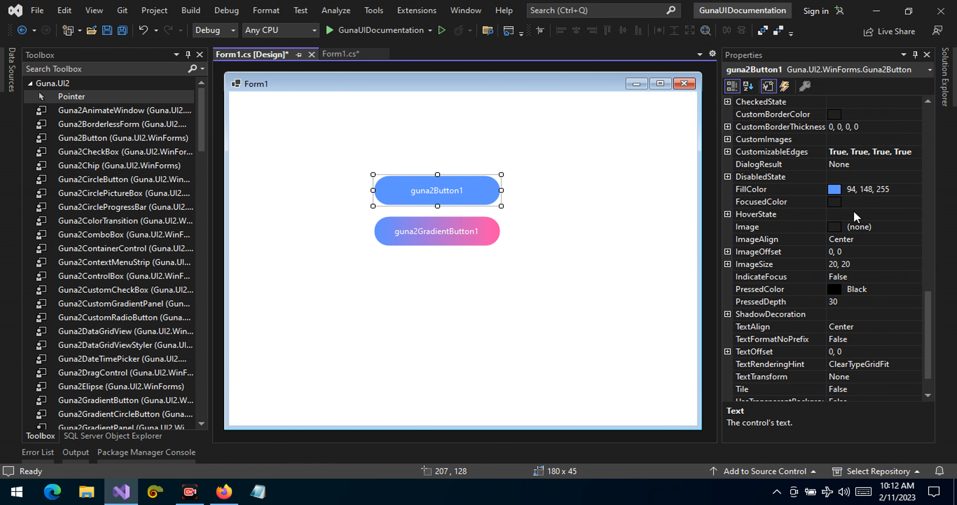
{"action": "scroll", "coordinate": [857, 217], "scroll_direction": "up", "scroll_amount": 3}
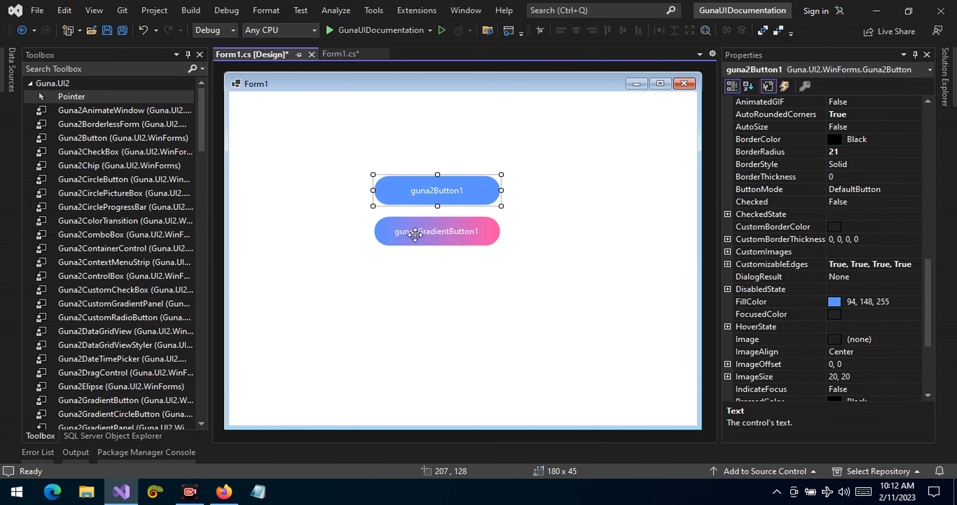
{"action": "left_click", "coordinate": [408, 230]}
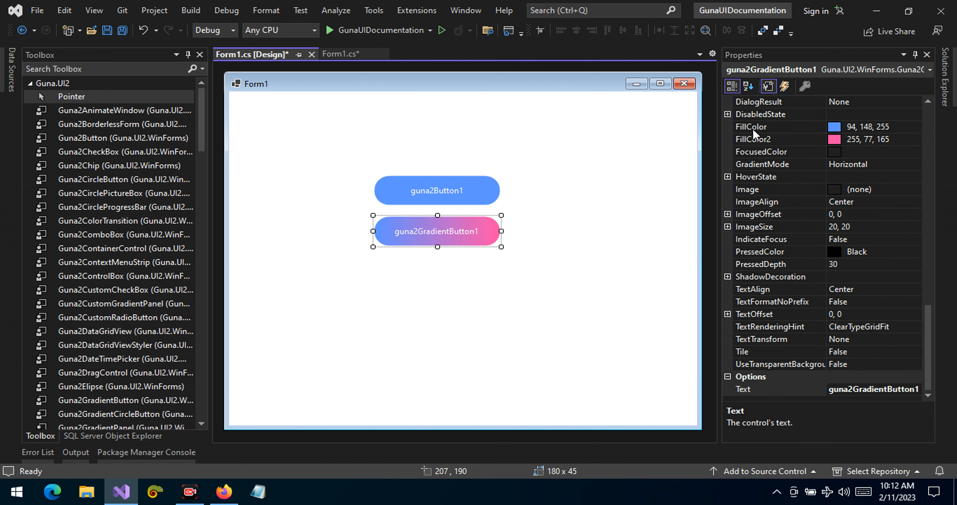
{"action": "left_click", "coordinate": [756, 126]}
{"action": "left_click", "coordinate": [757, 139]}
{"action": "scroll", "coordinate": [831, 245], "scroll_direction": "up", "scroll_amount": 8}
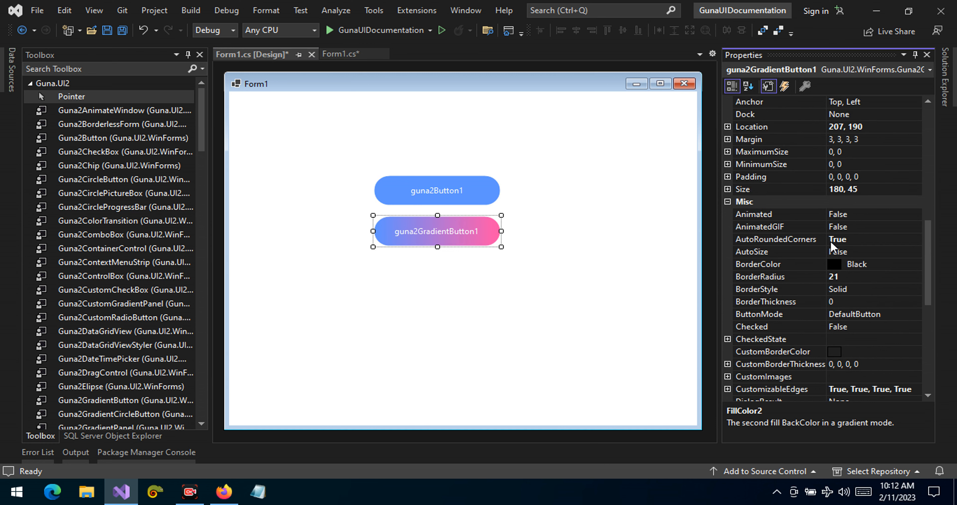
{"action": "scroll", "coordinate": [831, 245], "scroll_direction": "down", "scroll_amount": 3}
{"action": "scroll", "coordinate": [831, 245], "scroll_direction": "up", "scroll_amount": 1}
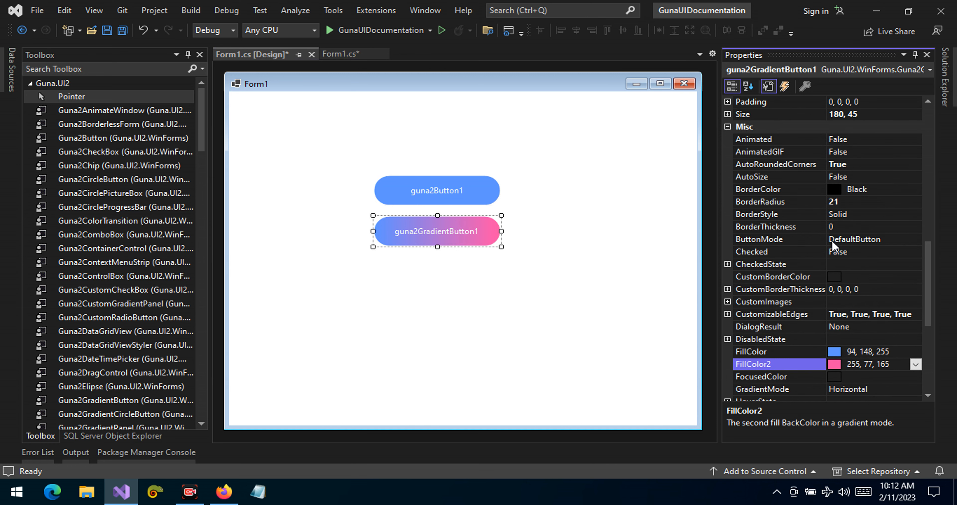
Delete the solid guna2Button1 from the form
{"action": "left_click", "coordinate": [423, 187]}
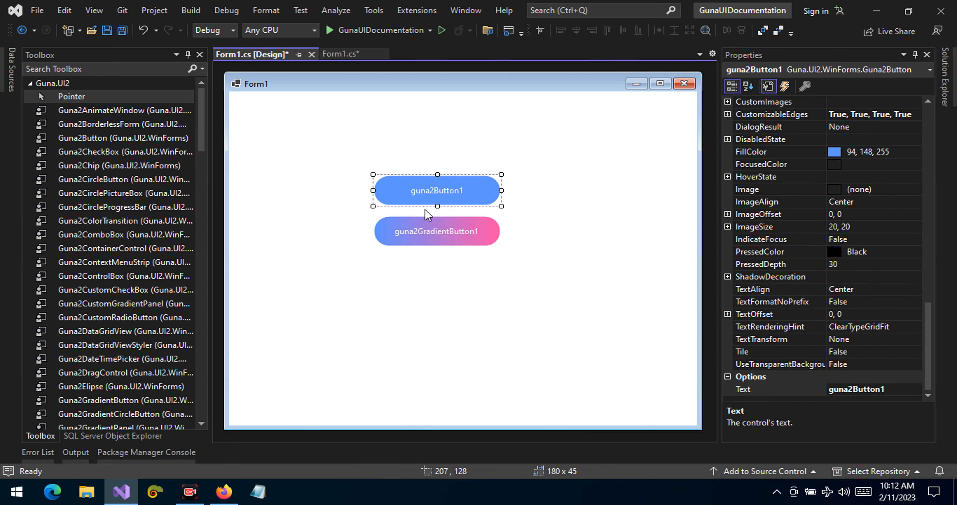
{"action": "right_click", "coordinate": [431, 188]}
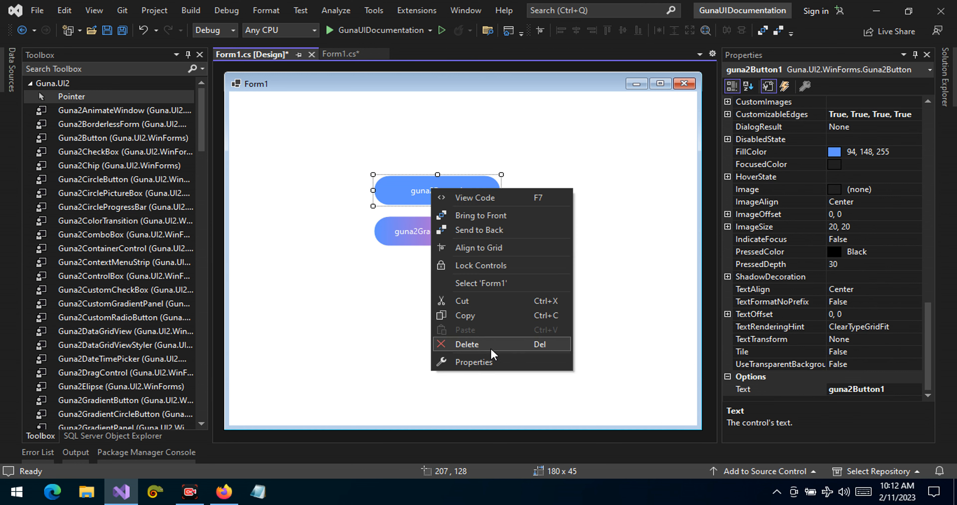
{"action": "left_click", "coordinate": [467, 344]}
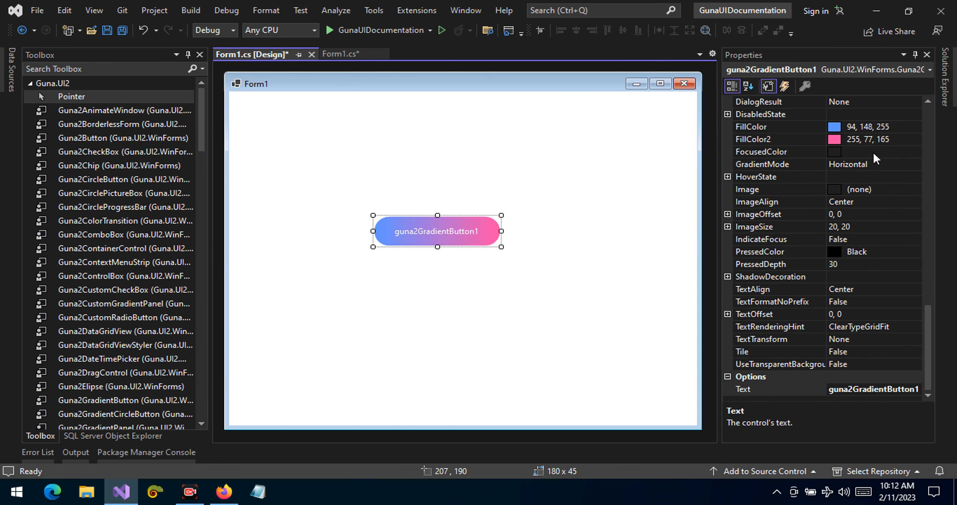
Set the gradient button's FillColor to Cyan and its FillColor2 to Fuchsia from the custom color palette
{"action": "left_click_drag", "start_coordinate": [929, 337], "coordinate": [937, 319]}
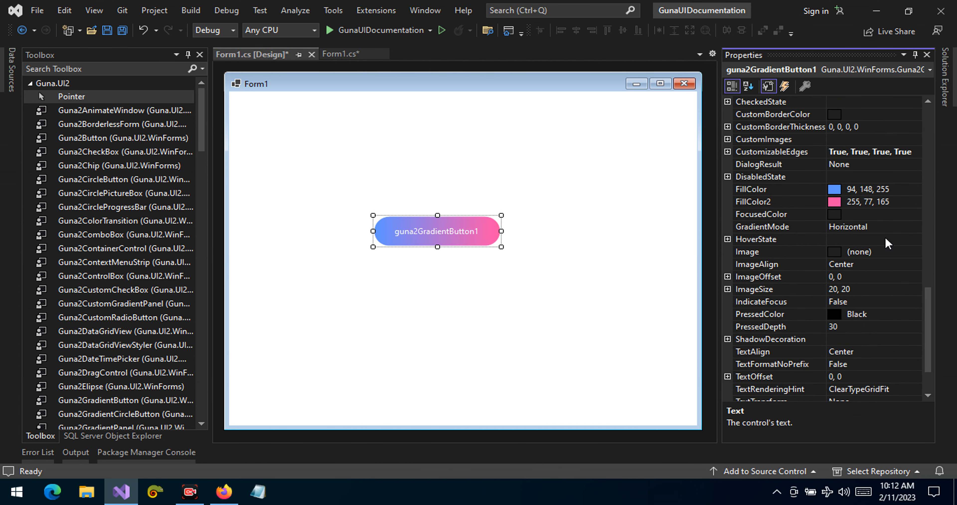
{"action": "left_click", "coordinate": [920, 190]}
{"action": "left_click", "coordinate": [917, 189]}
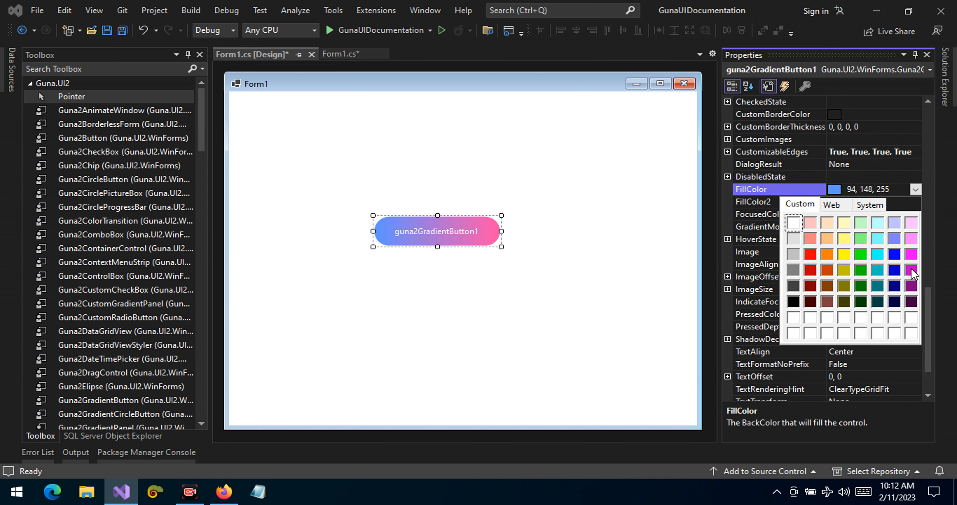
{"action": "left_click", "coordinate": [879, 258]}
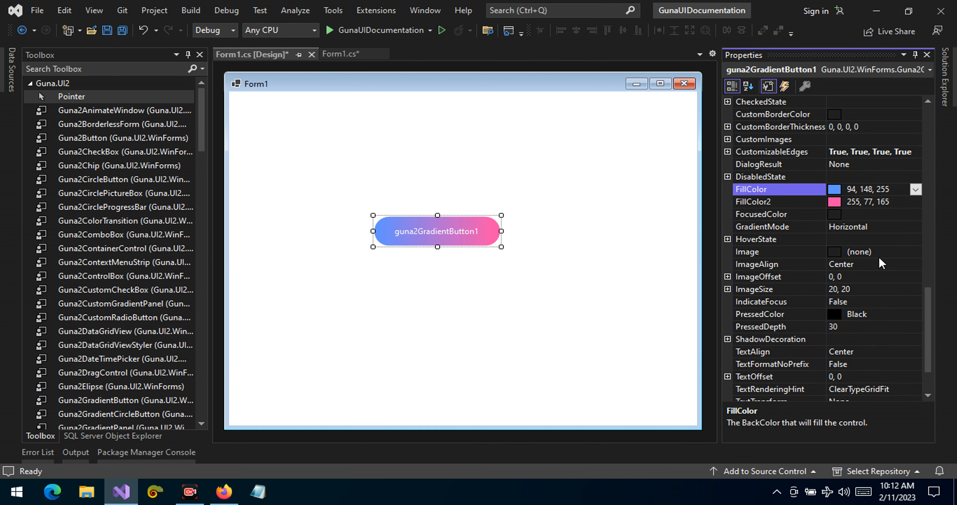
{"action": "left_click", "coordinate": [876, 203]}
{"action": "left_click", "coordinate": [917, 202]}
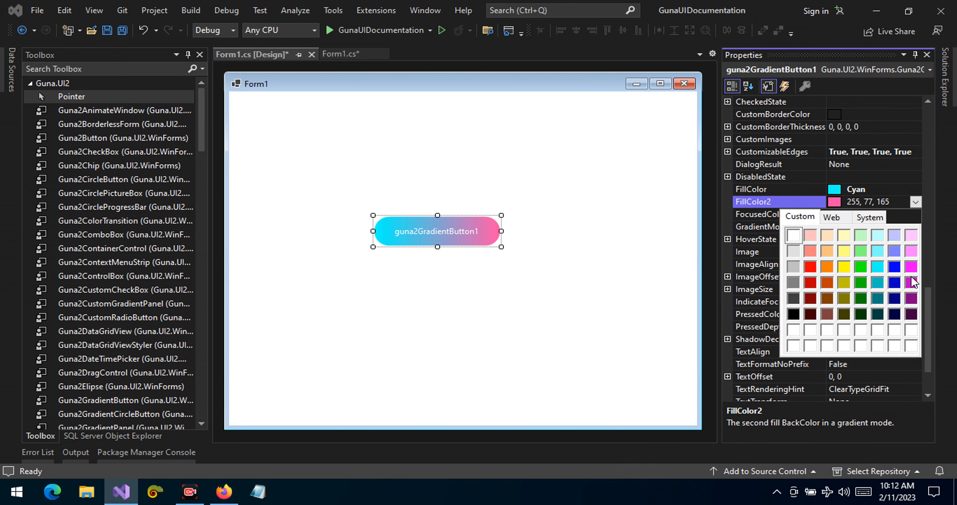
{"action": "left_click", "coordinate": [912, 266]}
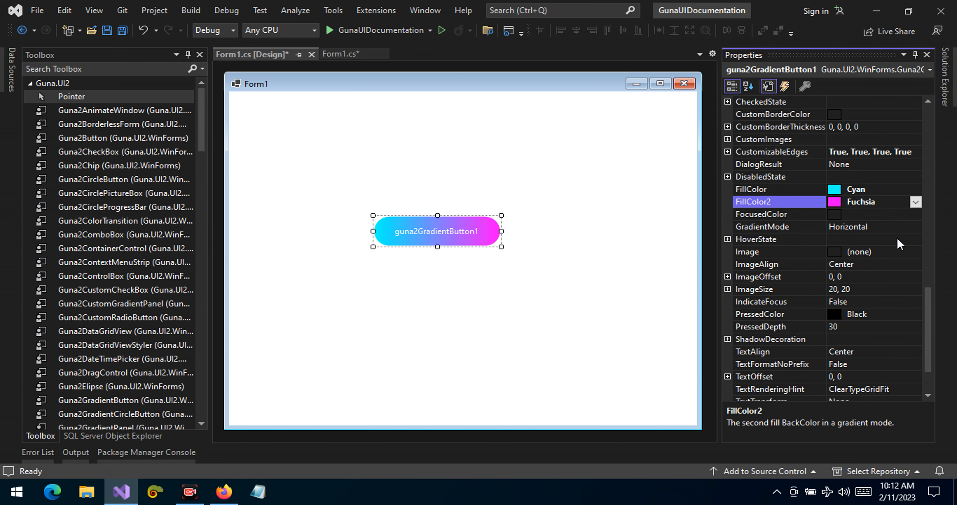
Change the gradient button's Text property to "Button"
{"action": "scroll", "coordinate": [924, 303], "scroll_direction": "down", "scroll_amount": 2}
{"action": "left_click", "coordinate": [870, 390]}
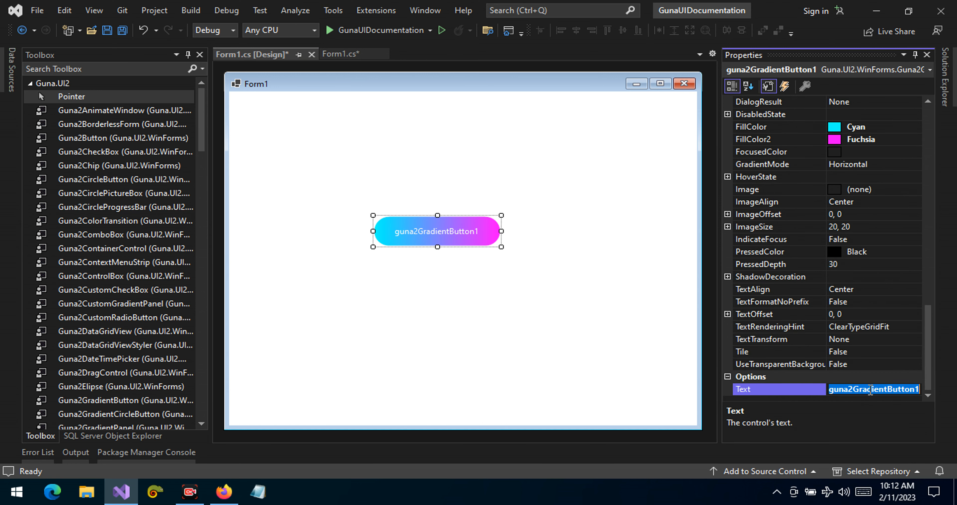
{"action": "type", "text": "Button"}
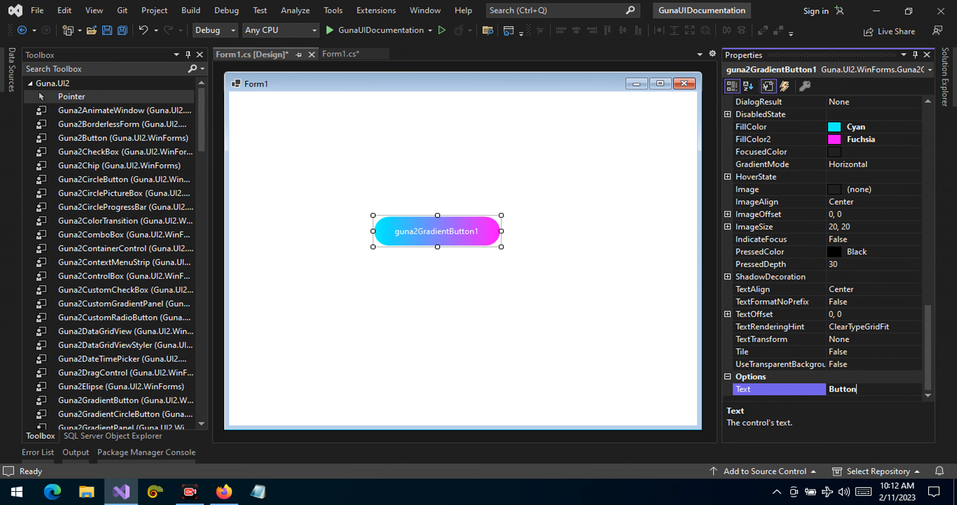
{"action": "key", "text": "Return"}
Run the project, try out the gradient button on the running Form1, and close the form
{"action": "left_click_drag", "start_coordinate": [930, 326], "coordinate": [934, 242]}
{"action": "left_click", "coordinate": [777, 227]}
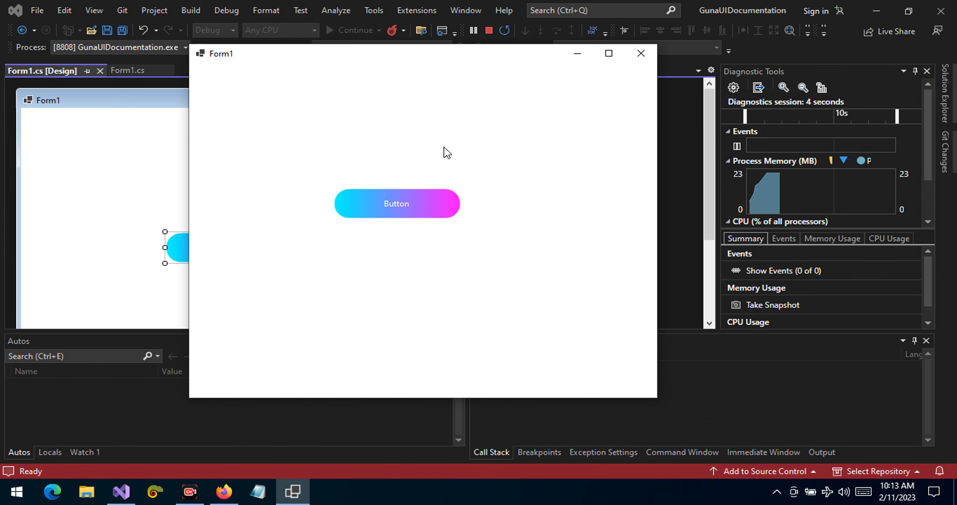
{"action": "left_click", "coordinate": [360, 201]}
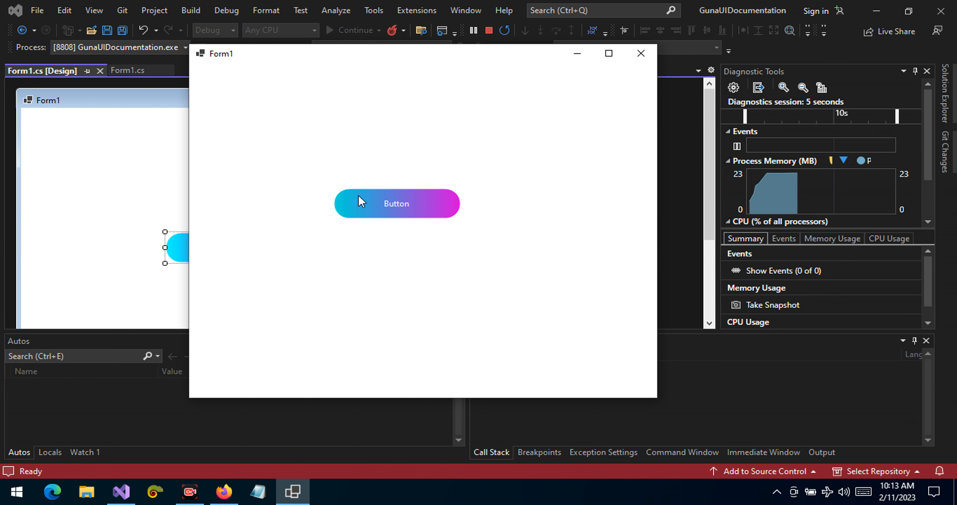
{"action": "left_click", "coordinate": [384, 213]}
{"action": "left_click", "coordinate": [386, 213]}
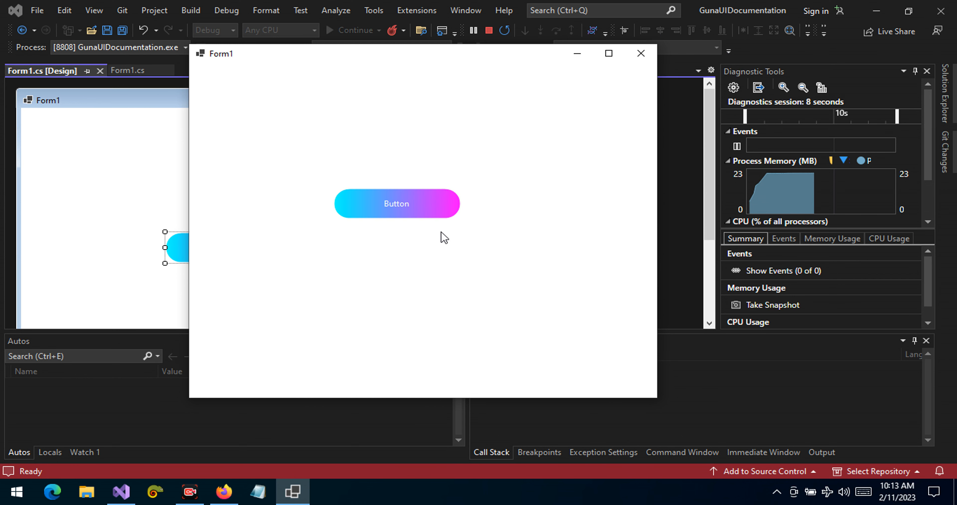
{"action": "left_click", "coordinate": [641, 53]}
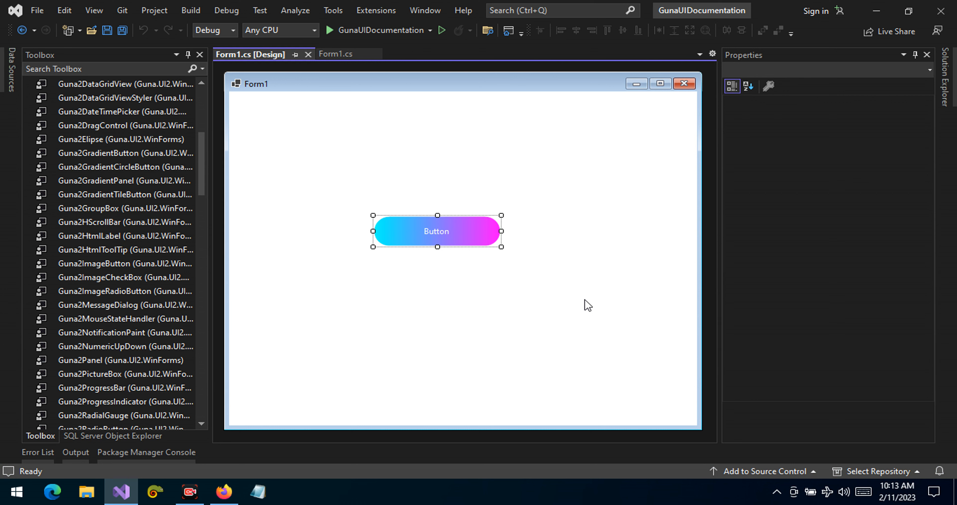
Set the gradient button's Animated property to True
{"action": "left_click", "coordinate": [469, 233]}
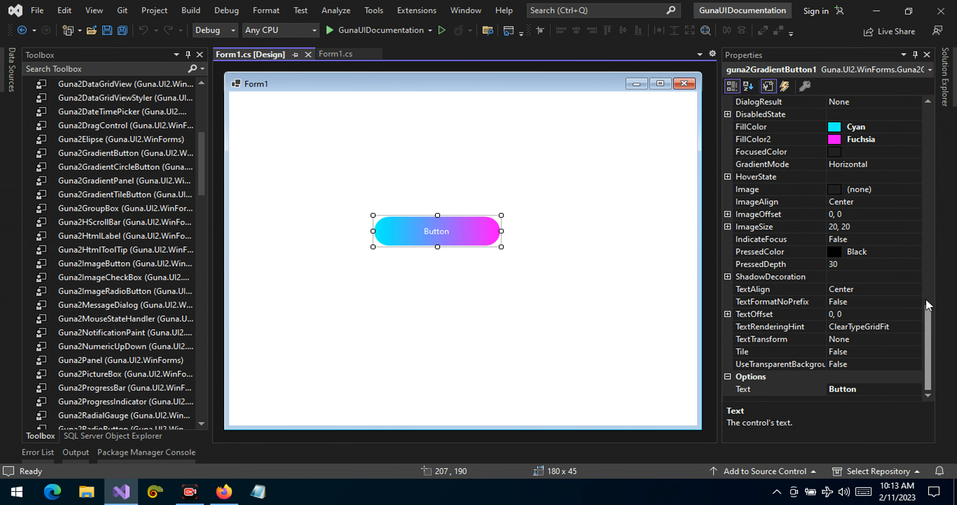
{"action": "scroll", "coordinate": [874, 222], "scroll_direction": "up", "scroll_amount": 7}
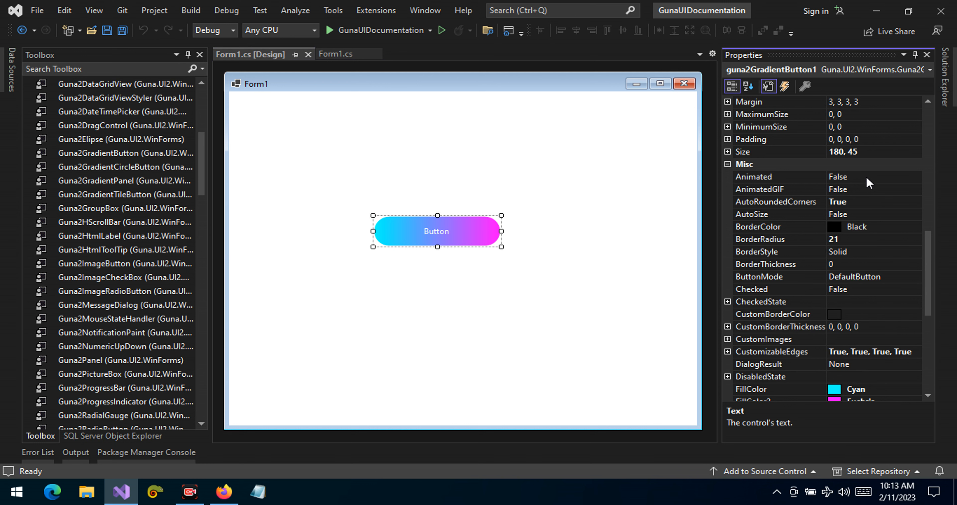
{"action": "left_click", "coordinate": [868, 181]}
{"action": "double_click", "coordinate": [855, 176]}
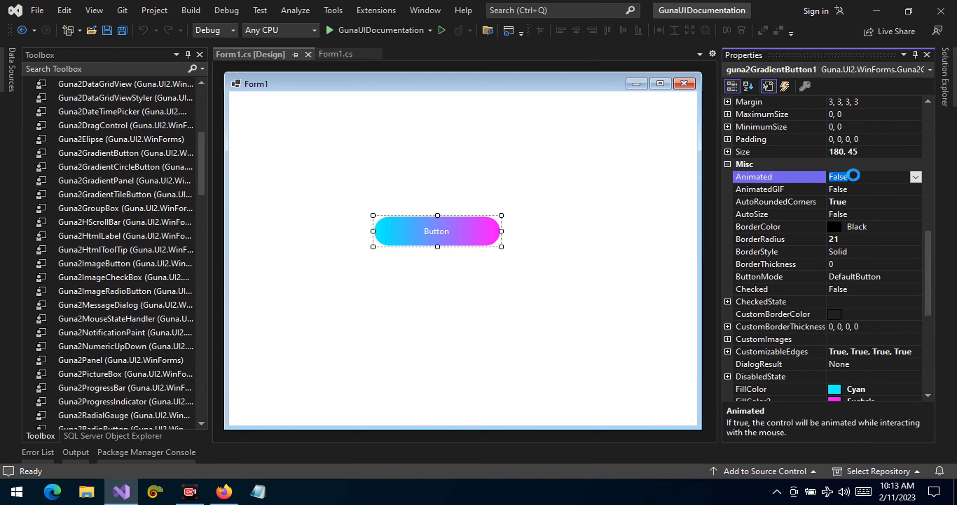
Set the gradient button's BorderThickness to 2
{"action": "left_click", "coordinate": [854, 189]}
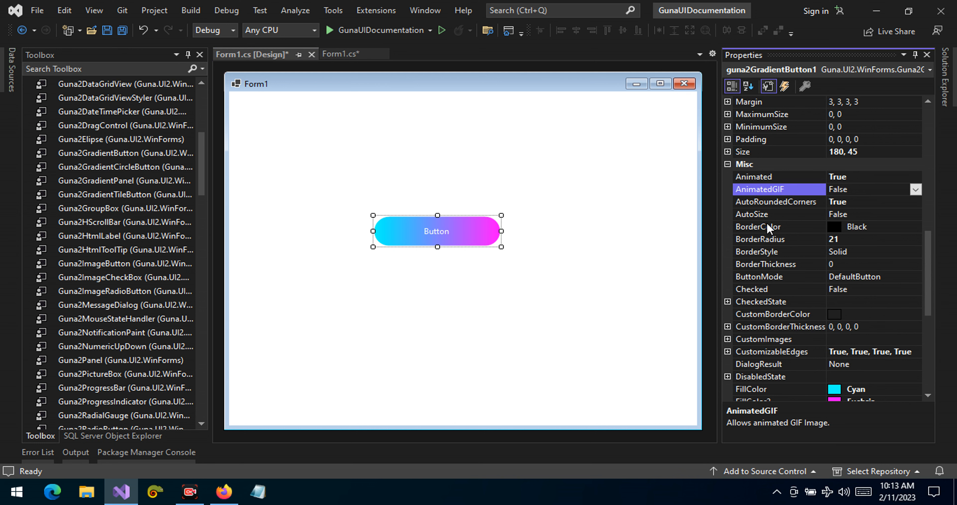
{"action": "left_click", "coordinate": [767, 234]}
{"action": "left_click", "coordinate": [847, 264]}
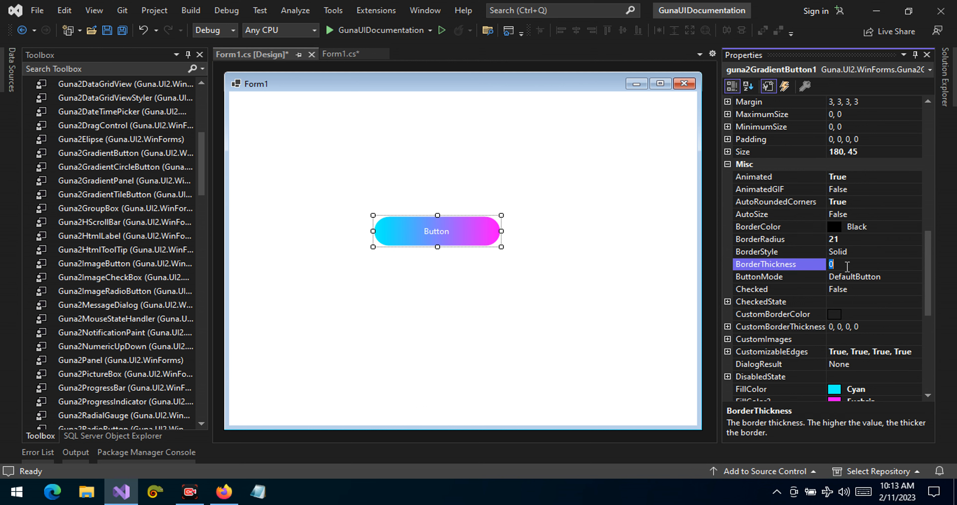
{"action": "key", "text": "Return"}
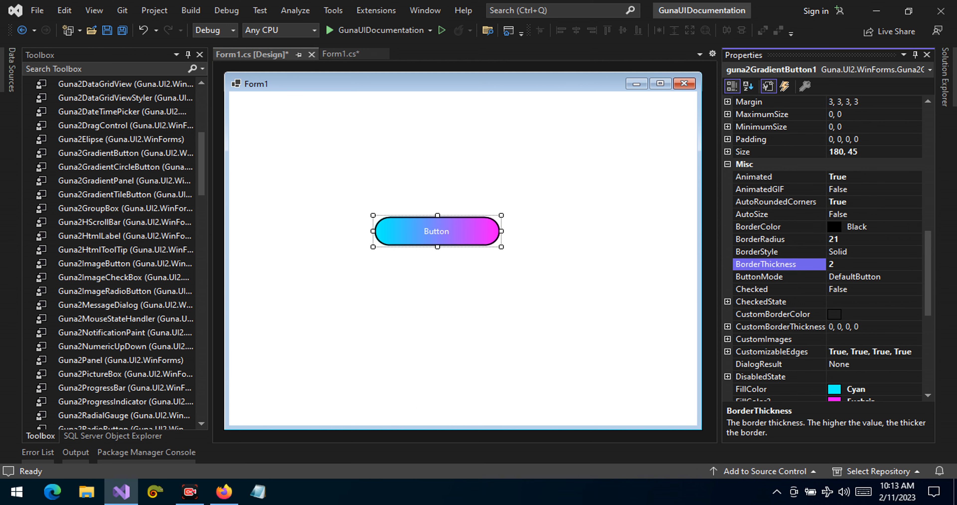
Run the project, test the animated, bordered button's response at several points across its surface, and close the form
{"action": "left_click", "coordinate": [407, 30]}
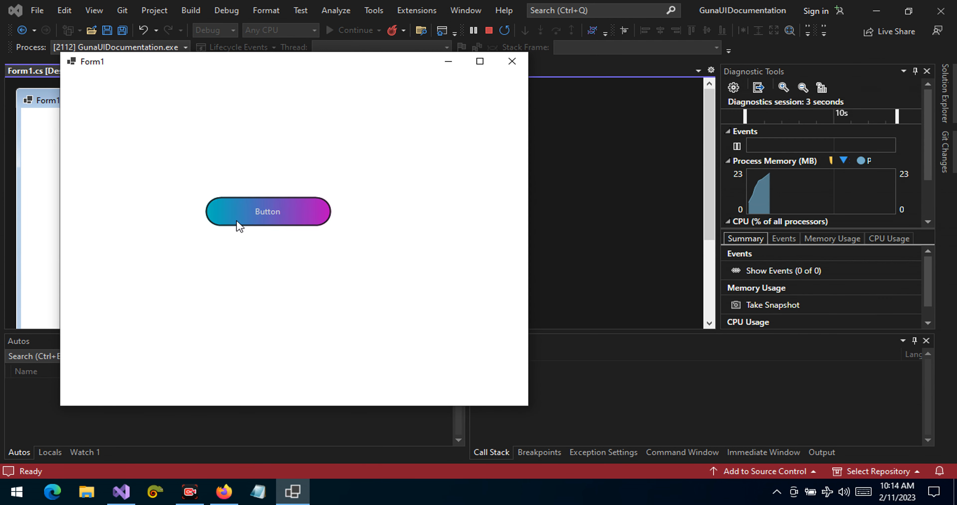
{"action": "left_click", "coordinate": [256, 209]}
{"action": "left_click", "coordinate": [310, 218]}
{"action": "left_click", "coordinate": [265, 215]}
{"action": "left_click_drag", "start_coordinate": [265, 64], "coordinate": [415, 71]}
{"action": "left_click", "coordinate": [420, 219]}
{"action": "left_click", "coordinate": [371, 222]}
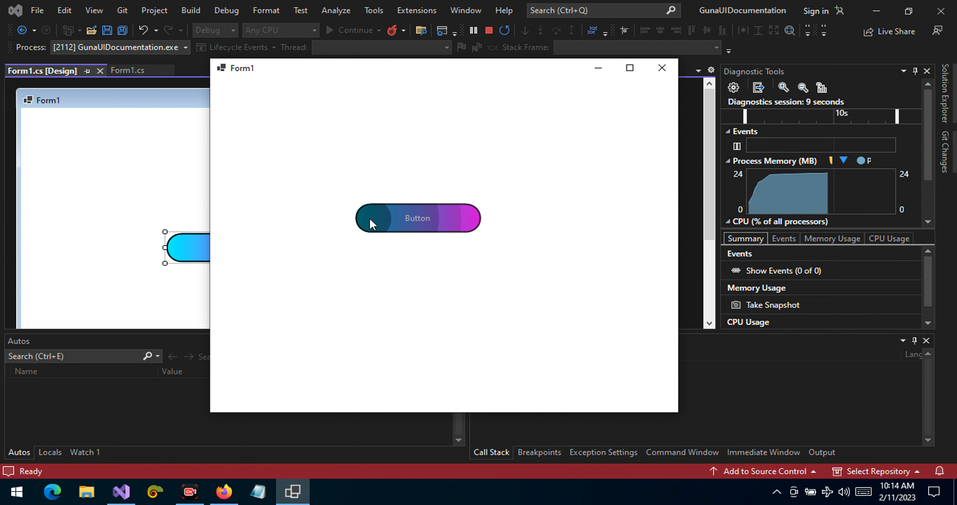
{"action": "left_click", "coordinate": [480, 222]}
{"action": "left_click", "coordinate": [480, 222]}
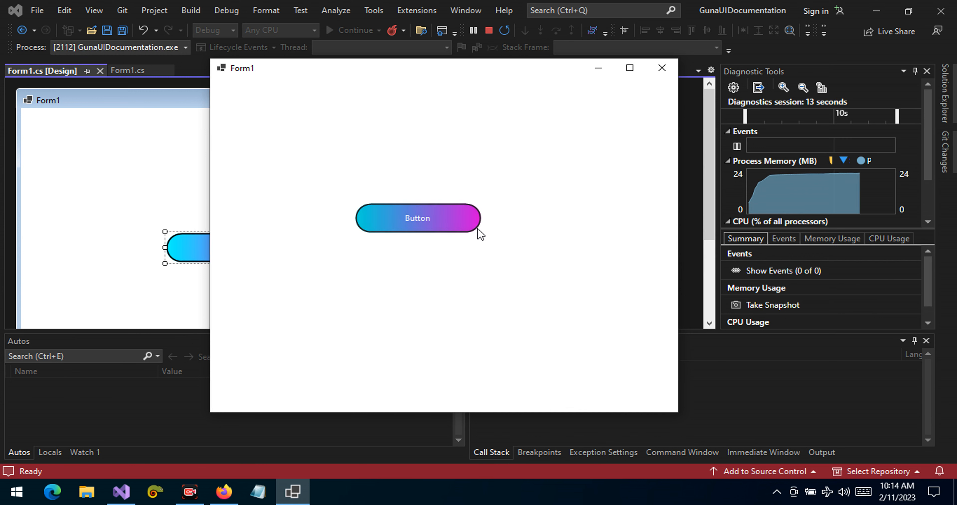
{"action": "left_click", "coordinate": [466, 225]}
{"action": "left_click", "coordinate": [466, 225]}
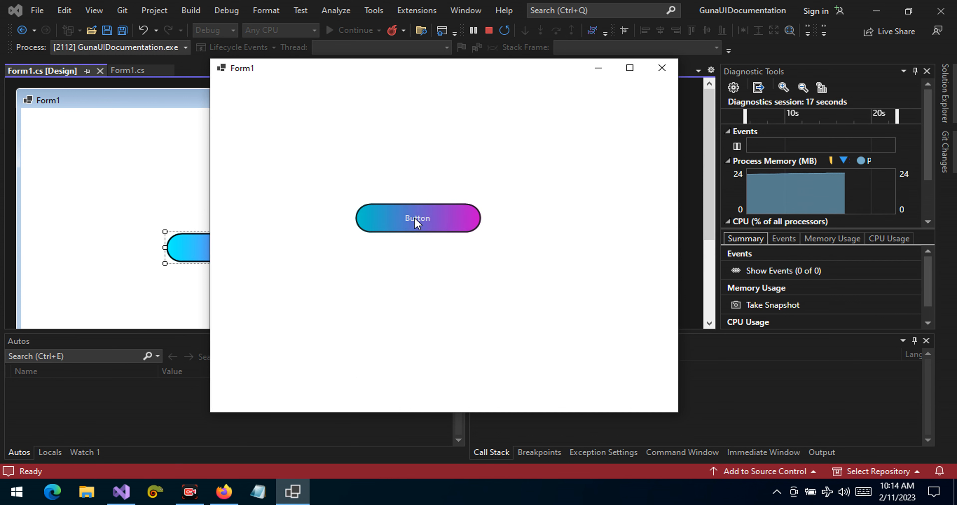
{"action": "left_click", "coordinate": [380, 212]}
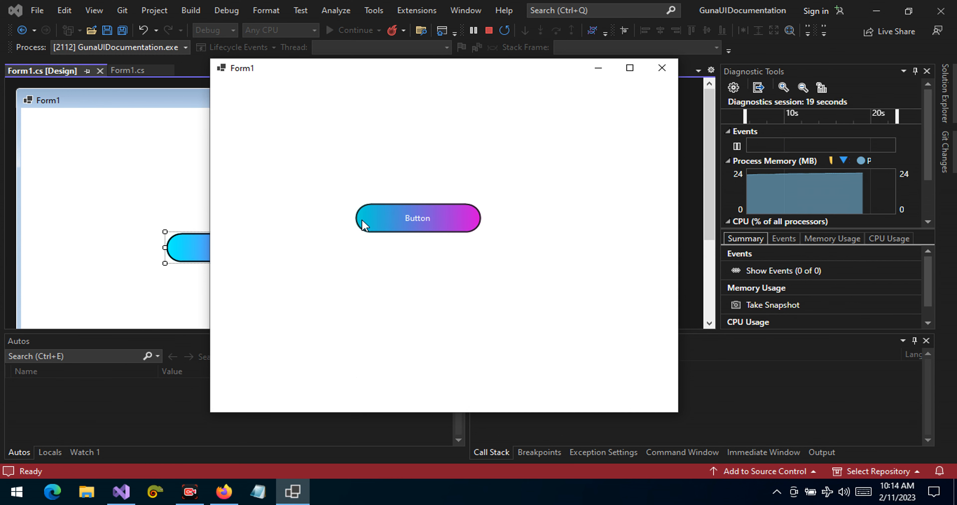
{"action": "left_click", "coordinate": [451, 231]}
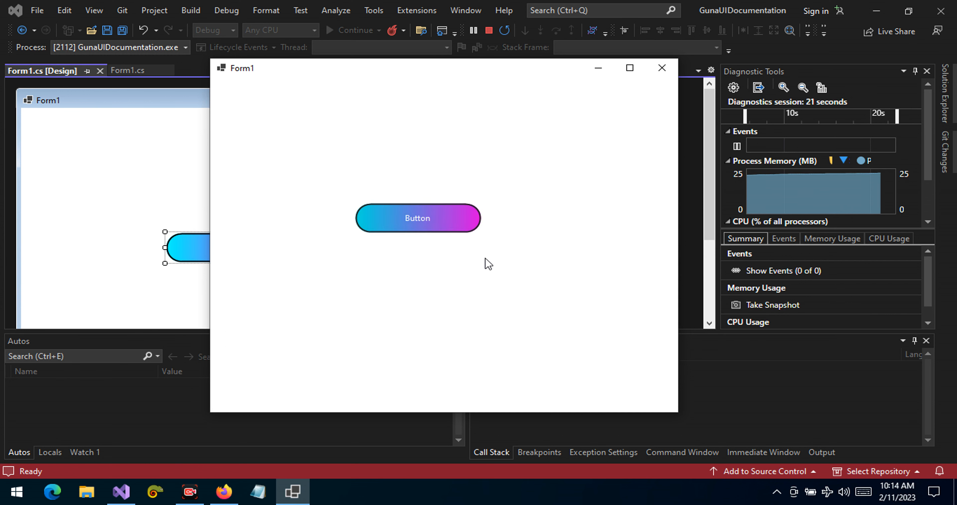
{"action": "left_click", "coordinate": [476, 221]}
{"action": "left_click", "coordinate": [427, 219]}
{"action": "left_click", "coordinate": [663, 68]}
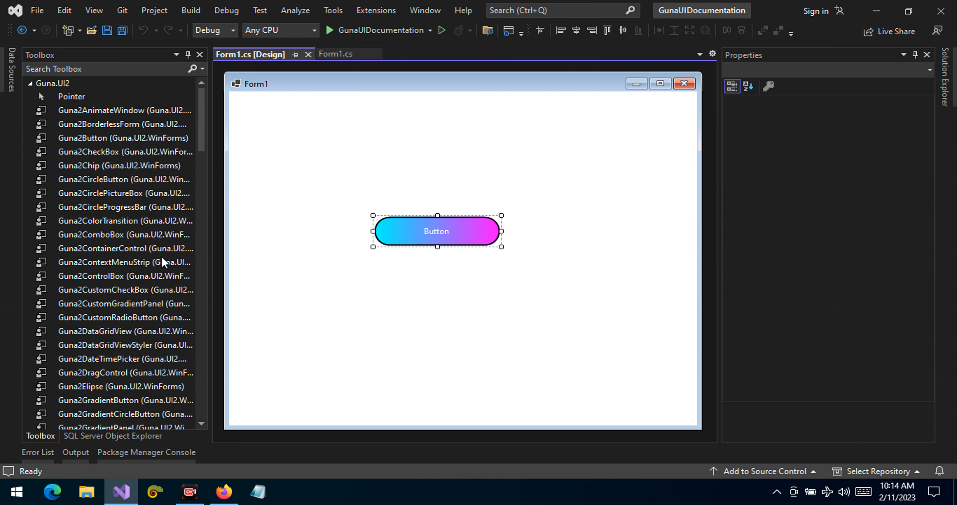
Review the gradient button's two fill colors and set its GradientMode to Vertical
{"action": "scroll", "coordinate": [164, 241], "scroll_direction": "down", "scroll_amount": 1}
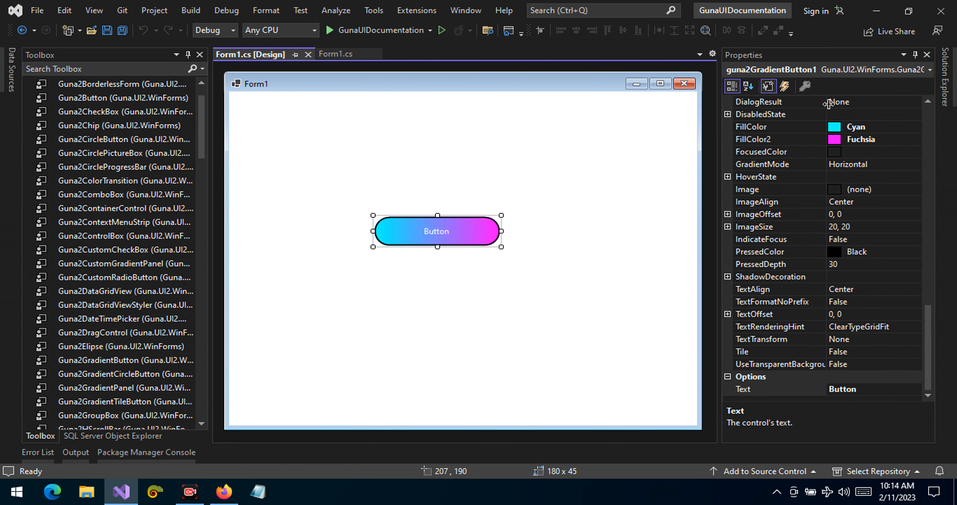
{"action": "left_click", "coordinate": [754, 127]}
{"action": "left_click", "coordinate": [774, 140]}
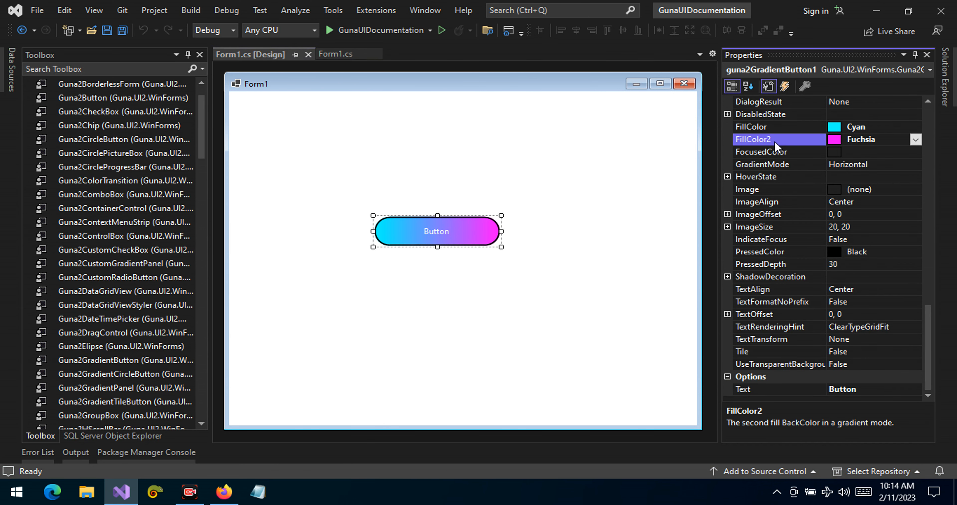
{"action": "left_click", "coordinate": [772, 131]}
{"action": "left_click", "coordinate": [777, 165]}
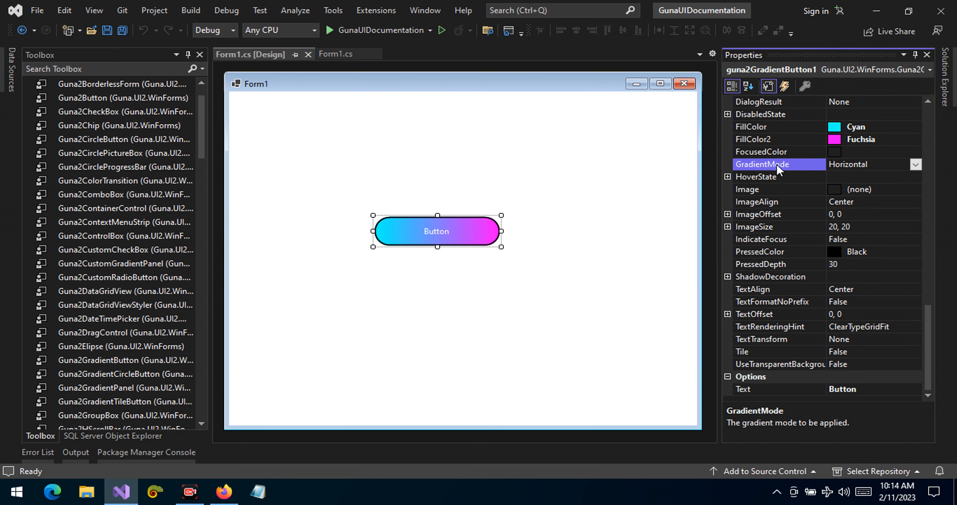
{"action": "left_click", "coordinate": [916, 165]}
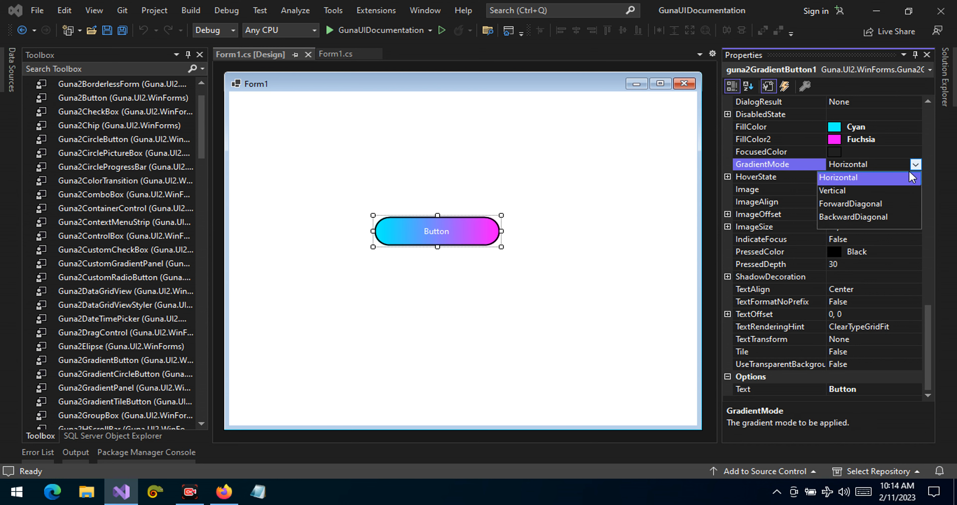
{"action": "left_click", "coordinate": [849, 190]}
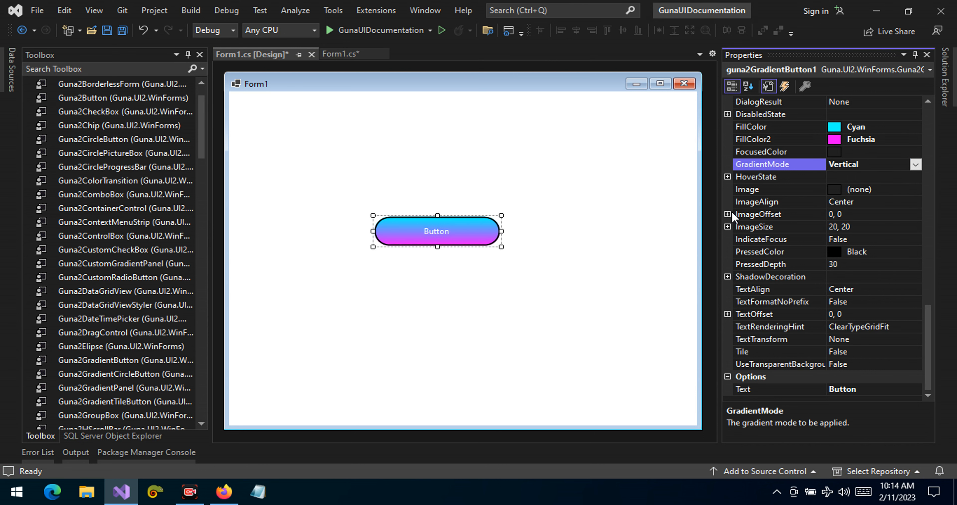
Check both fill colors against the vertical gradient, and set the button's GradientMode to ForwardDiagonal
{"action": "left_click", "coordinate": [776, 127]}
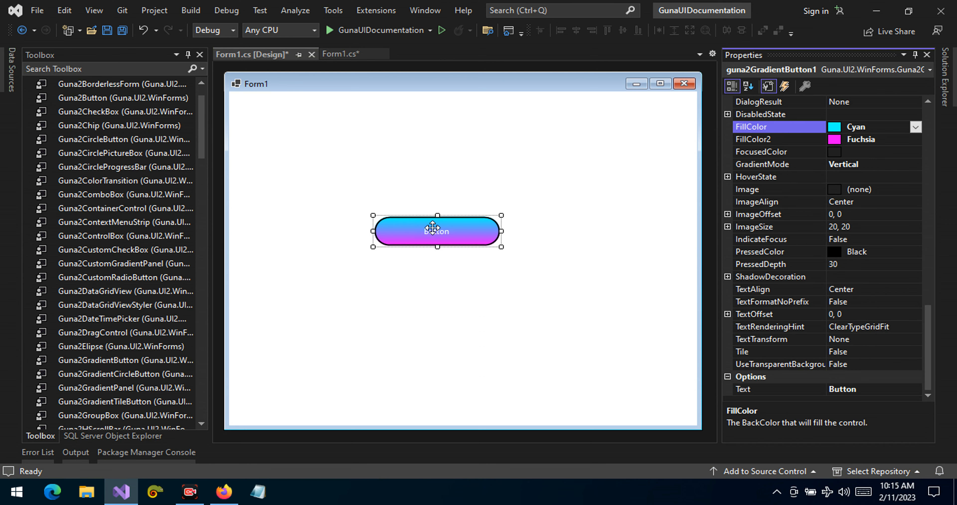
{"action": "left_click", "coordinate": [793, 141]}
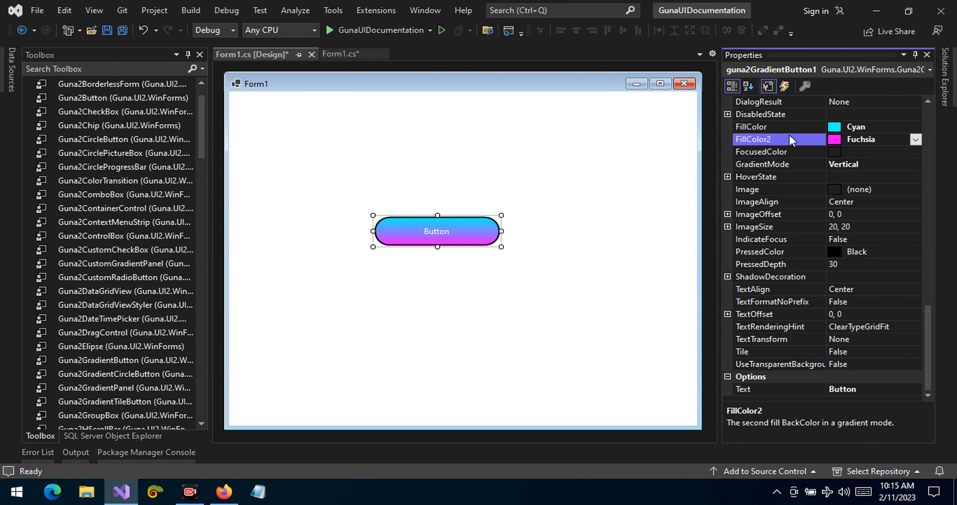
{"action": "left_click", "coordinate": [853, 164]}
{"action": "left_click", "coordinate": [915, 165]}
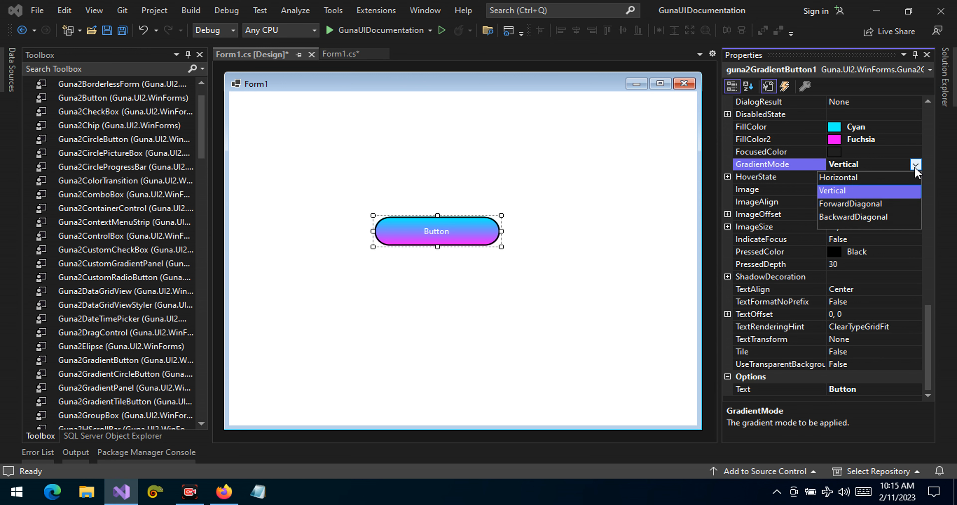
{"action": "left_click", "coordinate": [879, 205]}
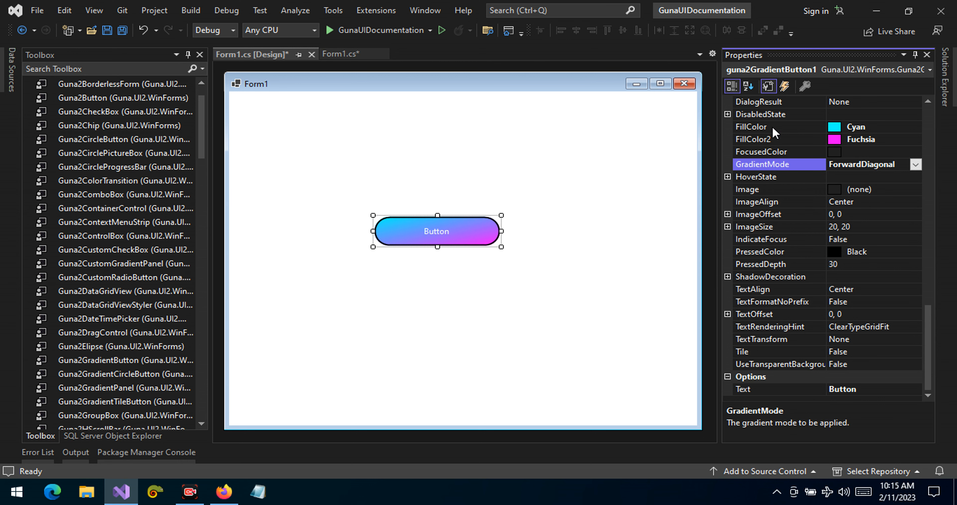
Check both fill colors against the forward diagonal gradient, and set the button's GradientMode to BackwardDiagonal
{"action": "left_click", "coordinate": [883, 126]}
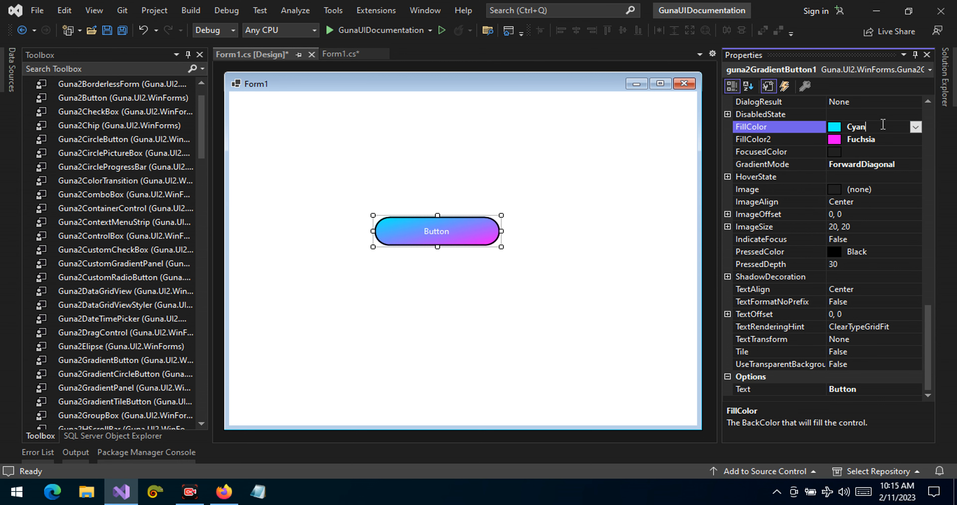
{"action": "left_click", "coordinate": [807, 142]}
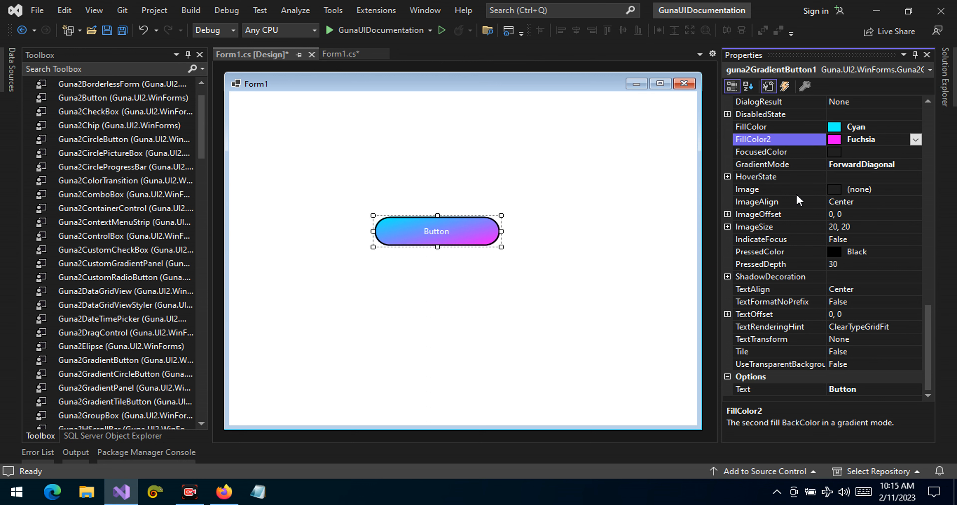
{"action": "left_click", "coordinate": [861, 177]}
{"action": "left_click", "coordinate": [883, 164]}
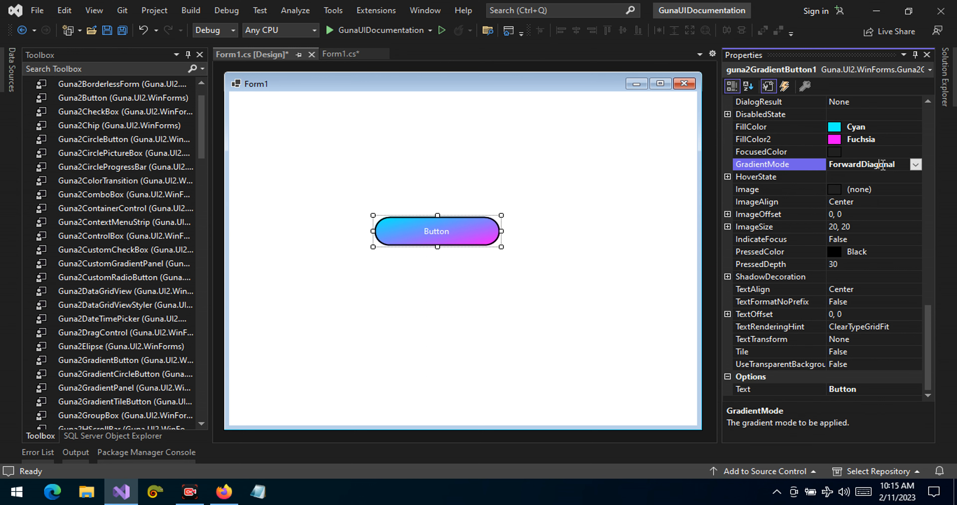
{"action": "left_click", "coordinate": [916, 164]}
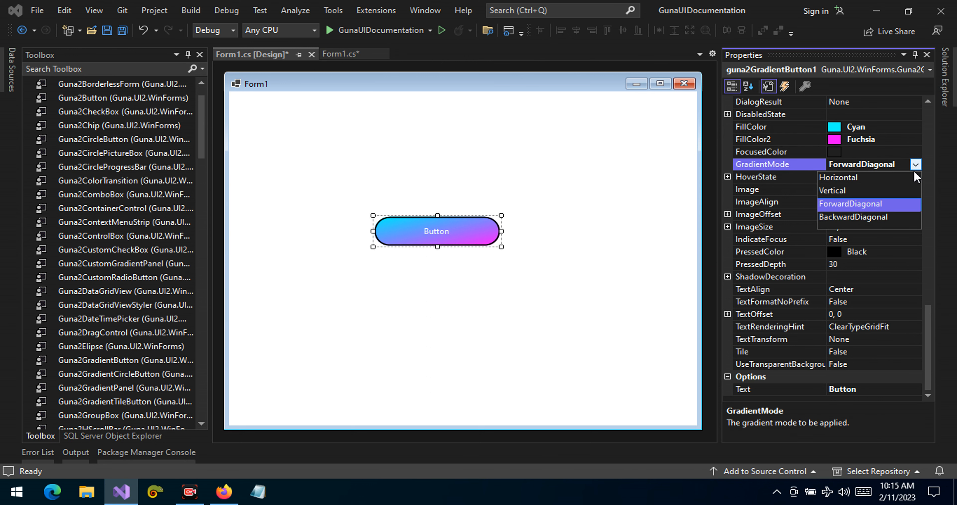
{"action": "left_click", "coordinate": [853, 218]}
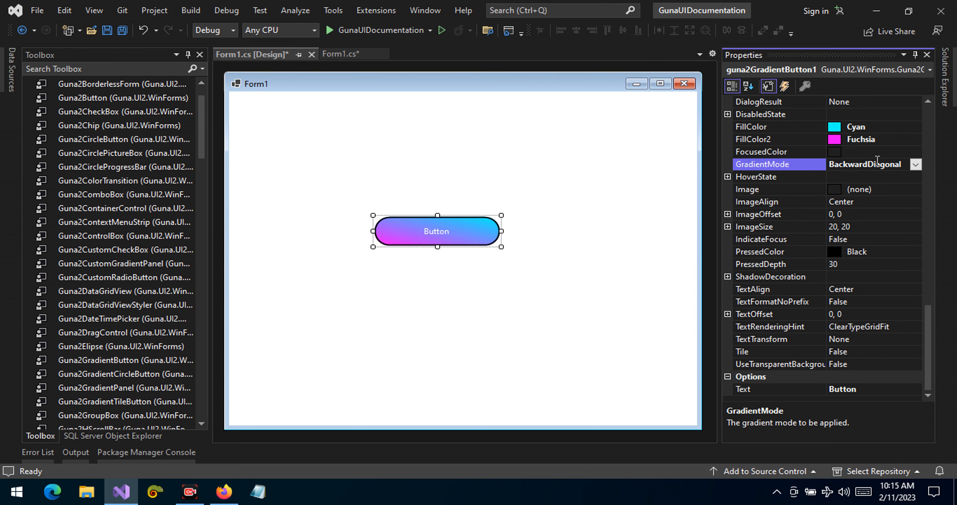
Try the ForwardDiagonal gradient mode on the button again, and return its GradientMode to Horizontal
{"action": "left_click", "coordinate": [915, 164]}
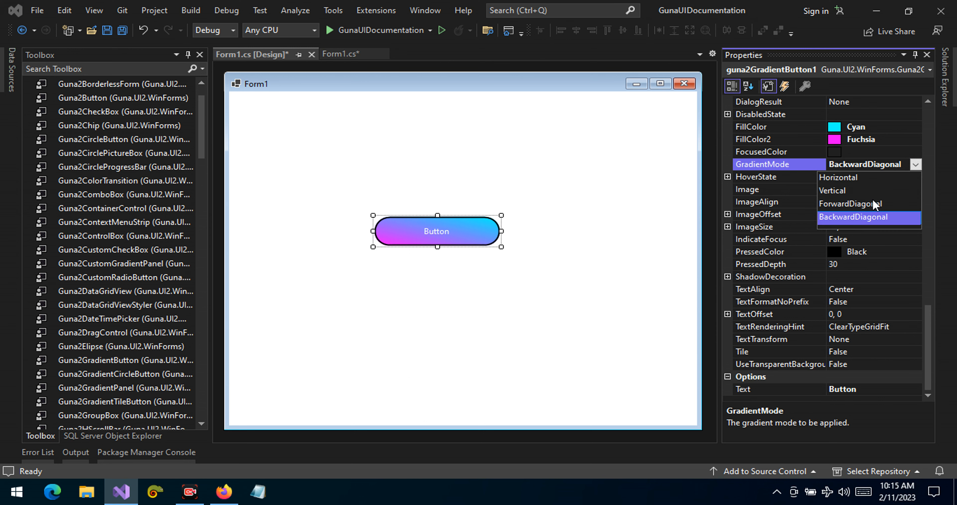
{"action": "left_click", "coordinate": [875, 204]}
{"action": "left_click", "coordinate": [916, 164]}
{"action": "left_click", "coordinate": [873, 178]}
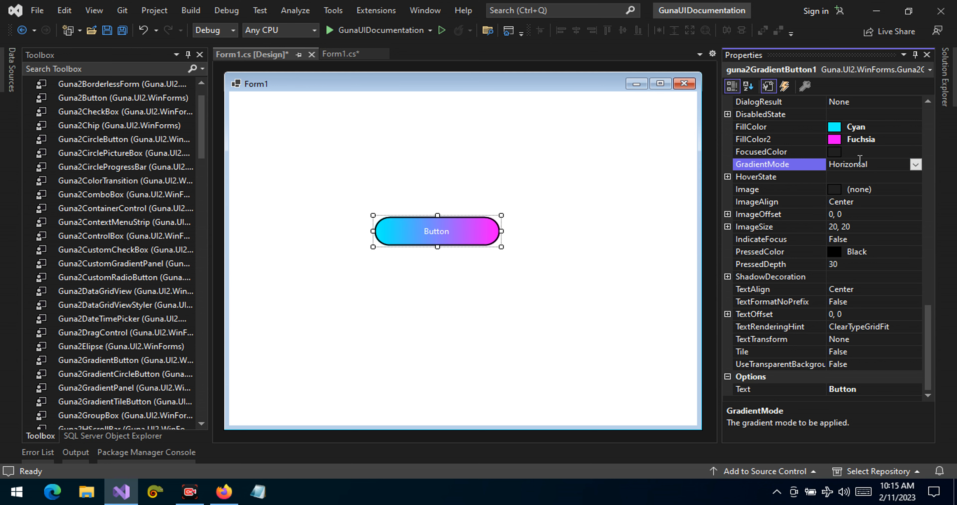
Try the UpperCase and LowerCase text transforms on the button's caption, and reset TextTransform to None
{"action": "left_click", "coordinate": [859, 340]}
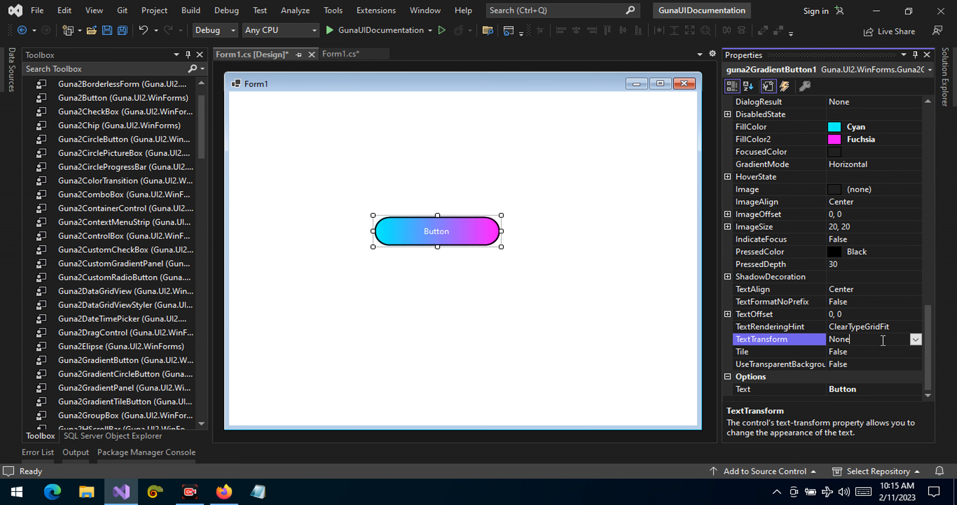
{"action": "left_click", "coordinate": [916, 340]}
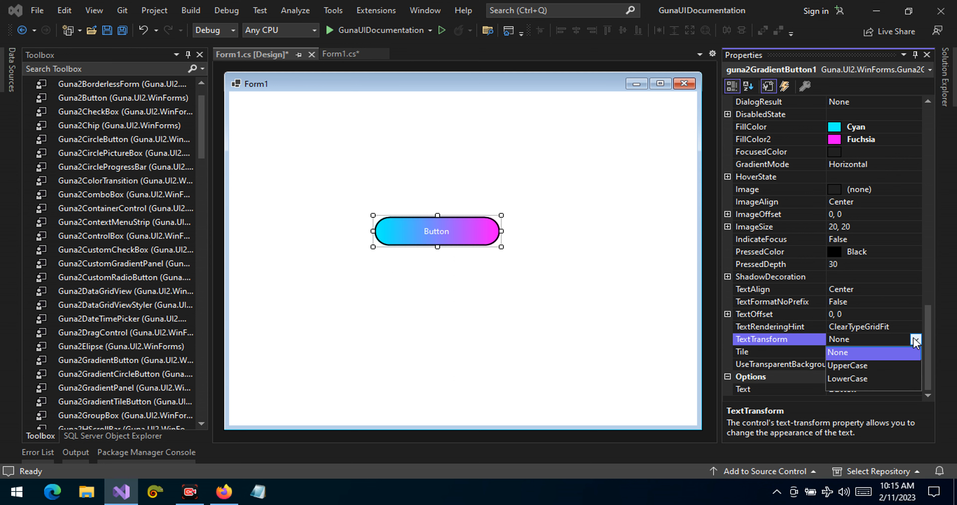
{"action": "left_click", "coordinate": [851, 365]}
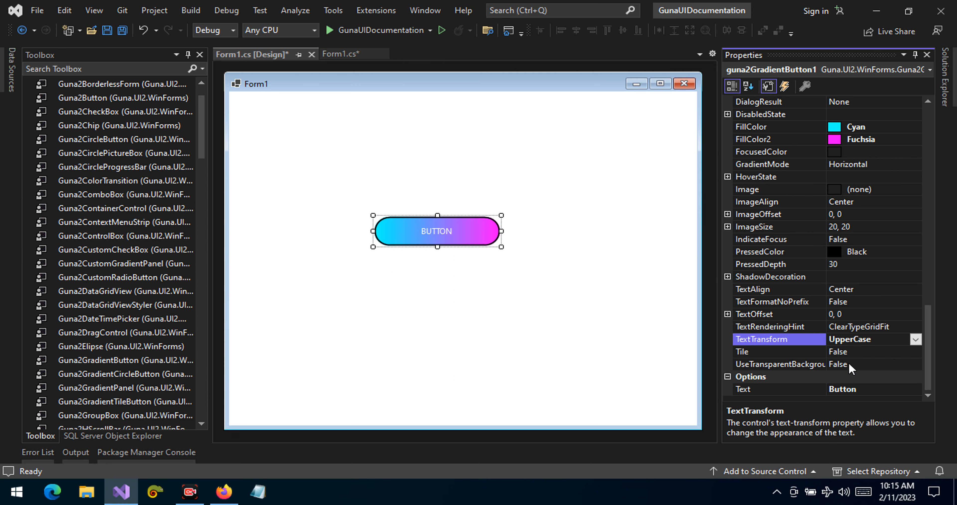
{"action": "double_click", "coordinate": [868, 342]}
{"action": "double_click", "coordinate": [868, 341]}
{"action": "left_click", "coordinate": [865, 364]}
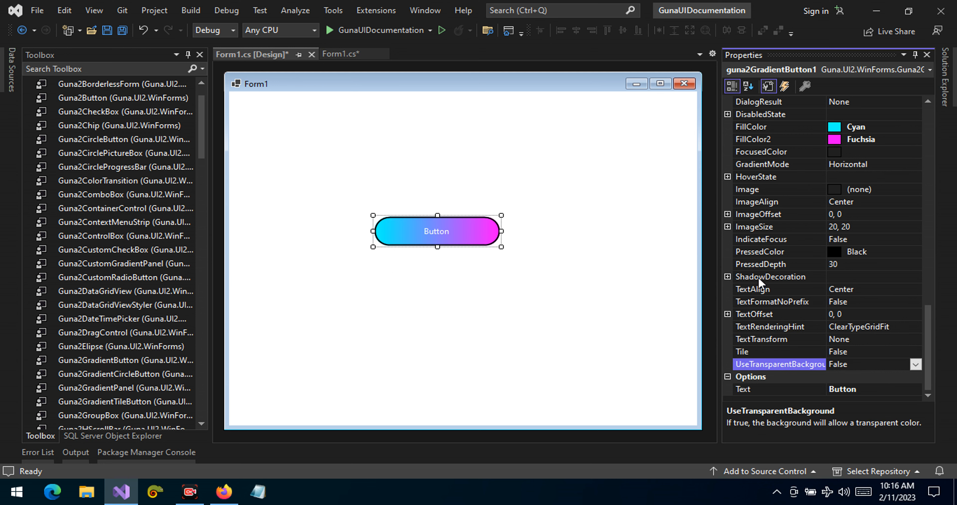
{"action": "left_click", "coordinate": [860, 377]}
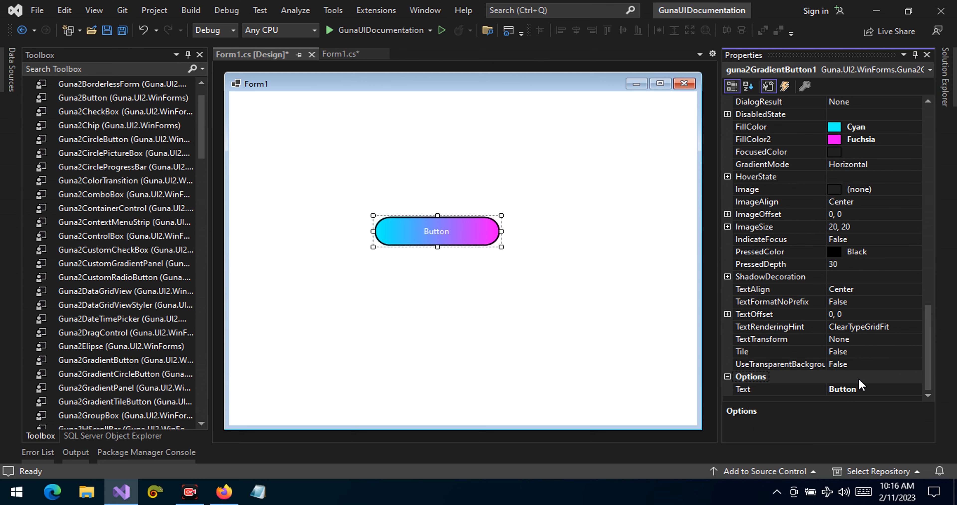
Move the gradient button to location 240, 211 on the form and set its AutoRoundedCorners property to False
{"action": "left_click_drag", "start_coordinate": [383, 219], "coordinate": [406, 232]}
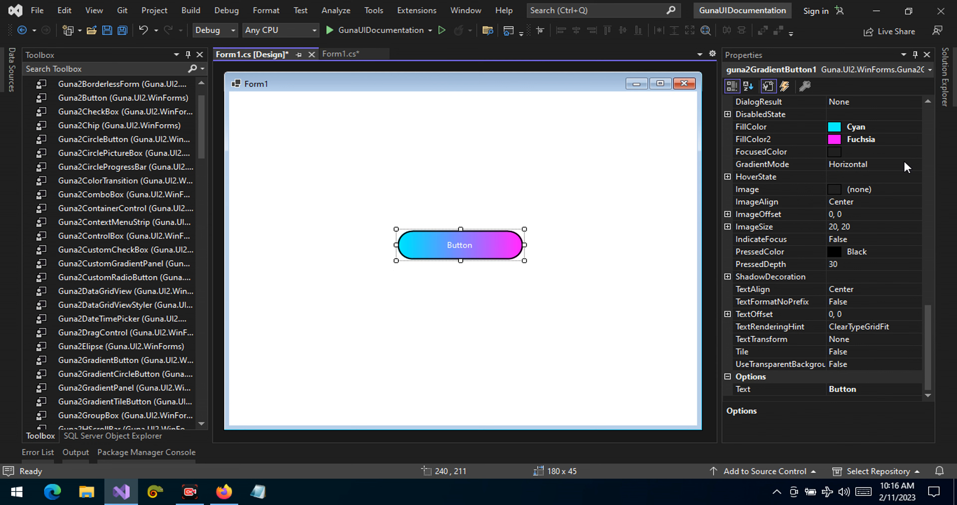
{"action": "left_click_drag", "start_coordinate": [929, 370], "coordinate": [931, 260]}
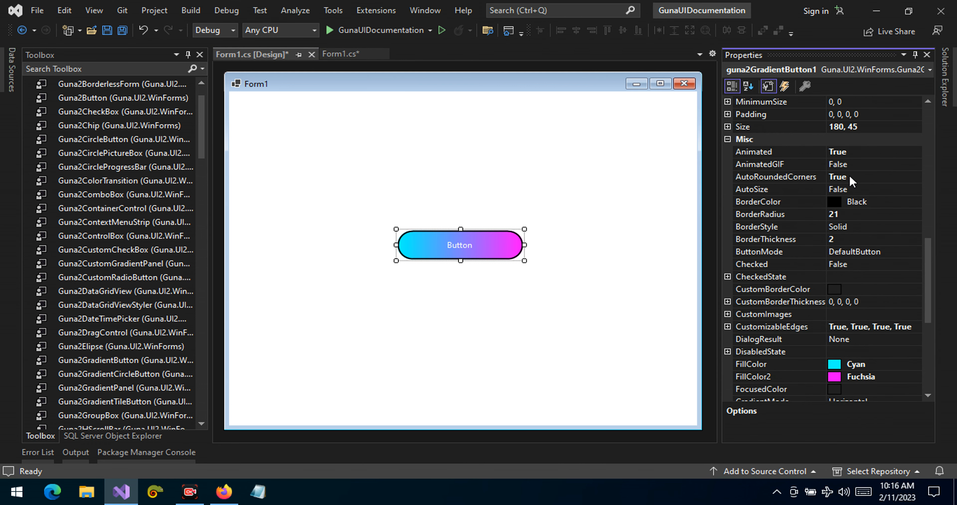
{"action": "left_click", "coordinate": [851, 177]}
{"action": "double_click", "coordinate": [855, 176]}
{"action": "left_click", "coordinate": [464, 319]}
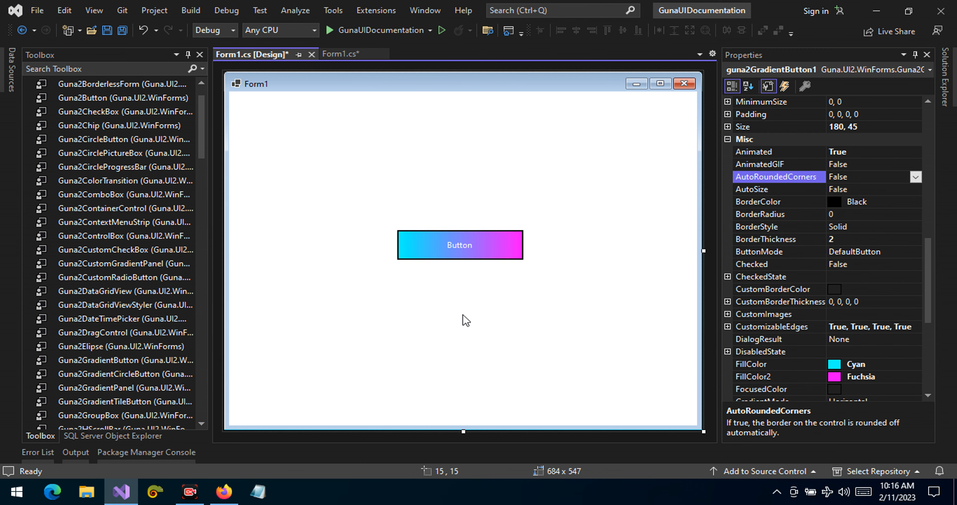